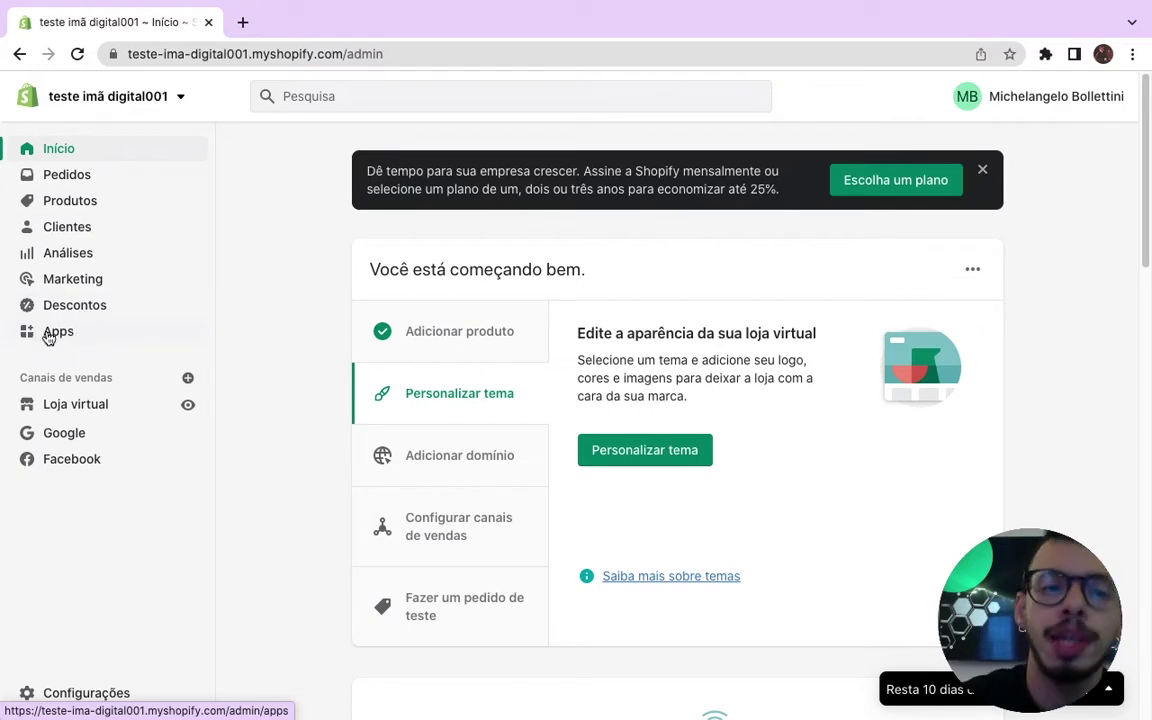
From the store's apps page, open the Shopify App Store, search for "dser" and open the DSers-AliExpress Dropshipping listing.
left_click(38, 333)
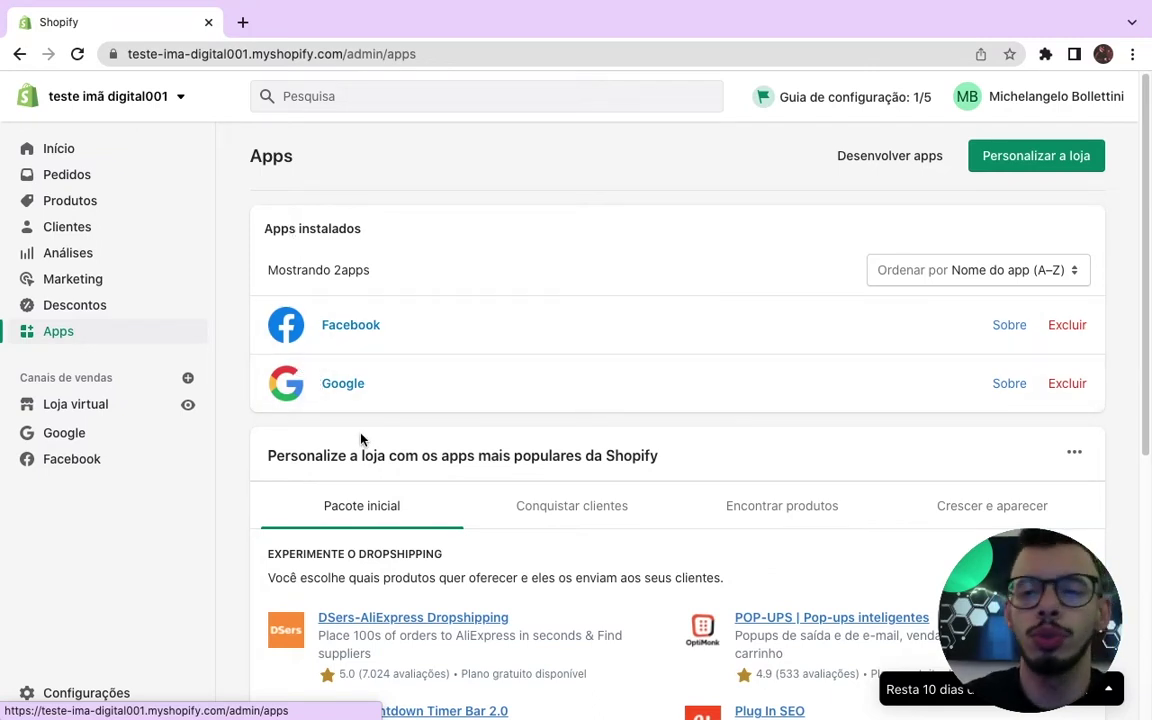
left_click(1036, 156)
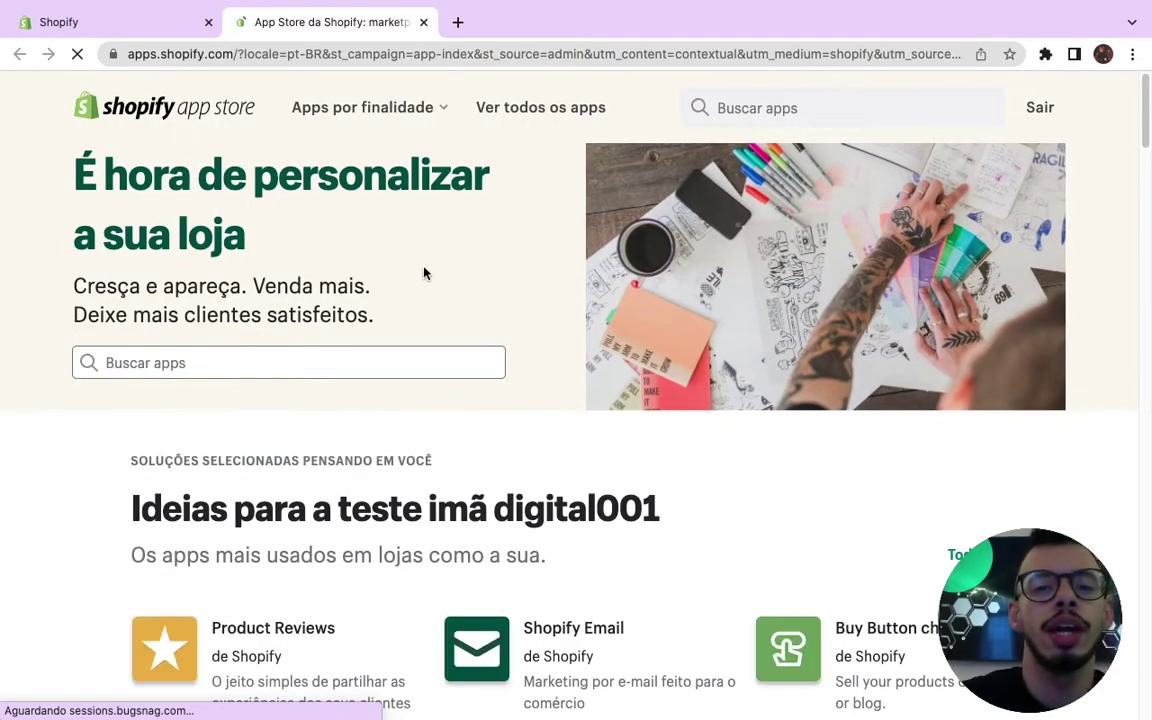
left_click(346, 368)
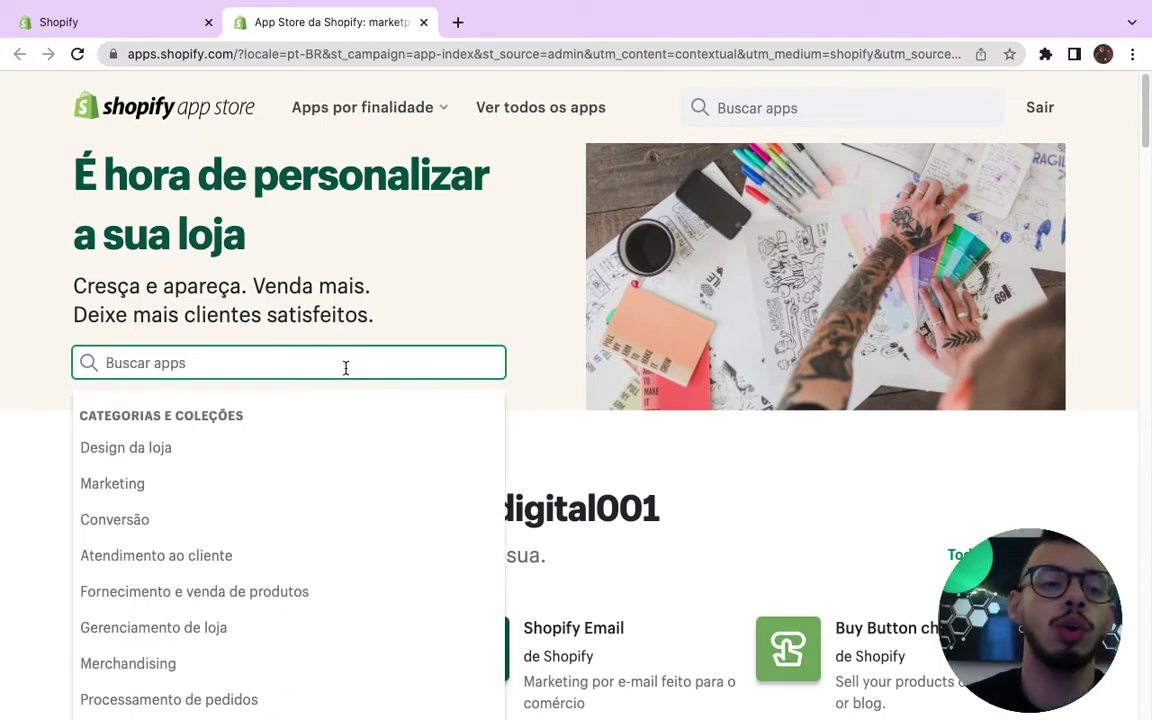
type("dser")
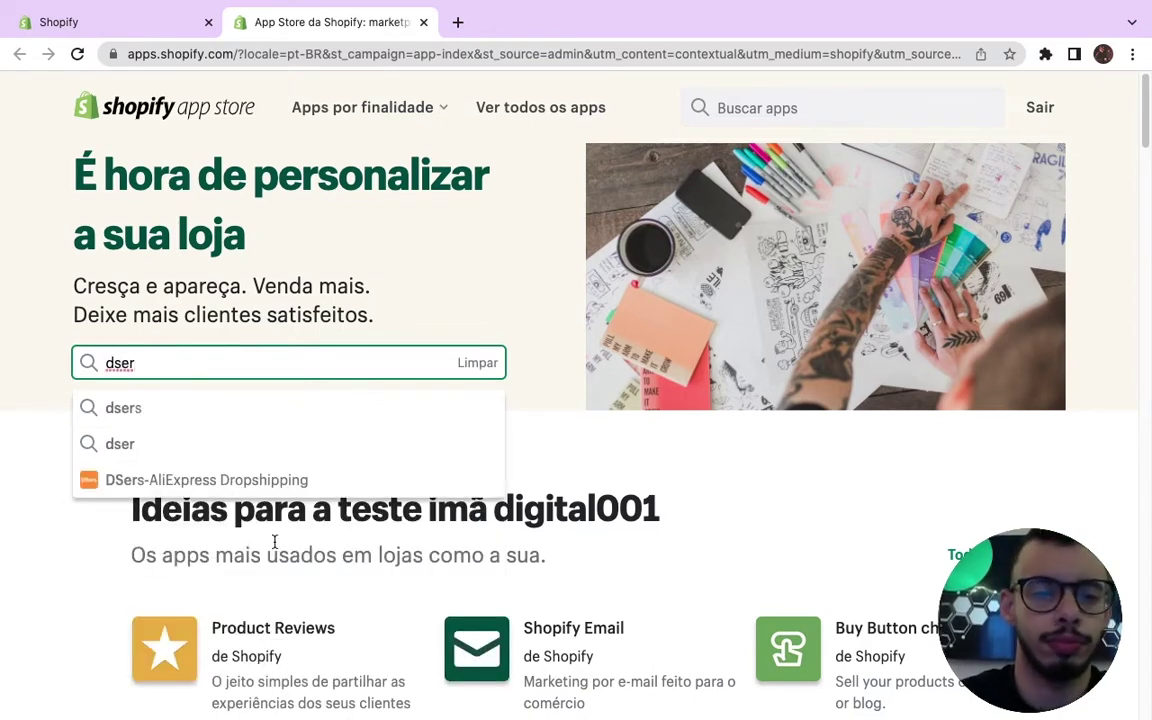
left_click(249, 483)
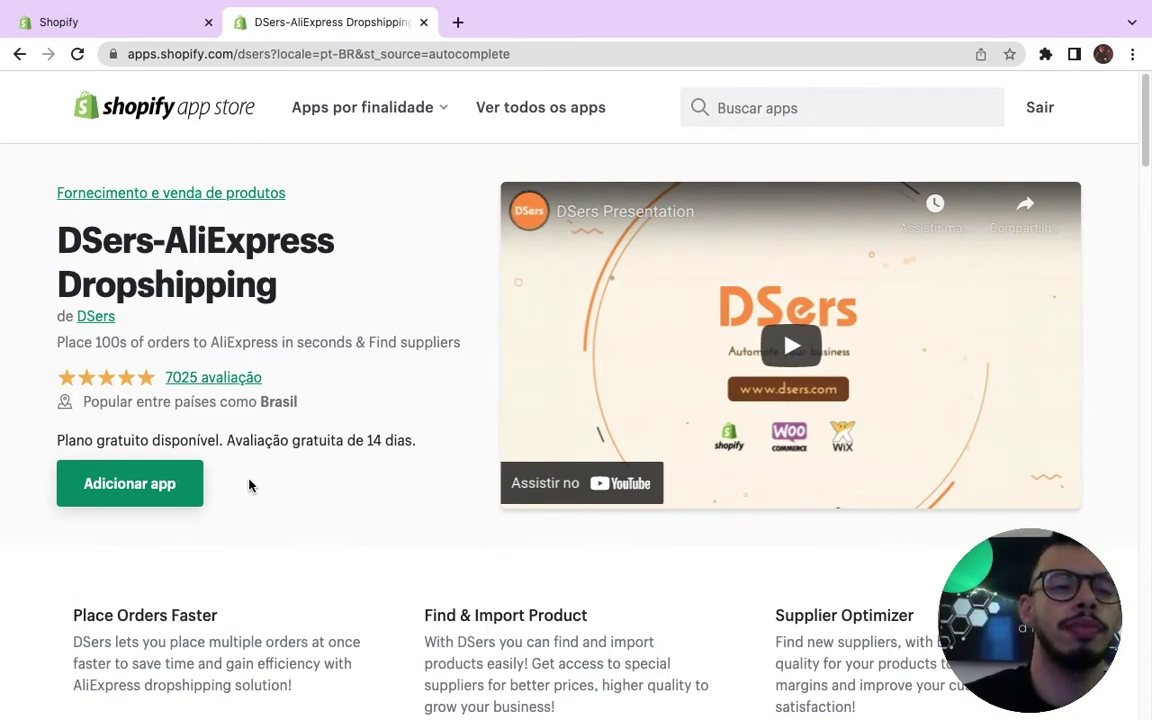
Install the DSers-AliExpress Dropshipping app on the store and choose to log in with the existing DSers account.
left_click(92, 505)
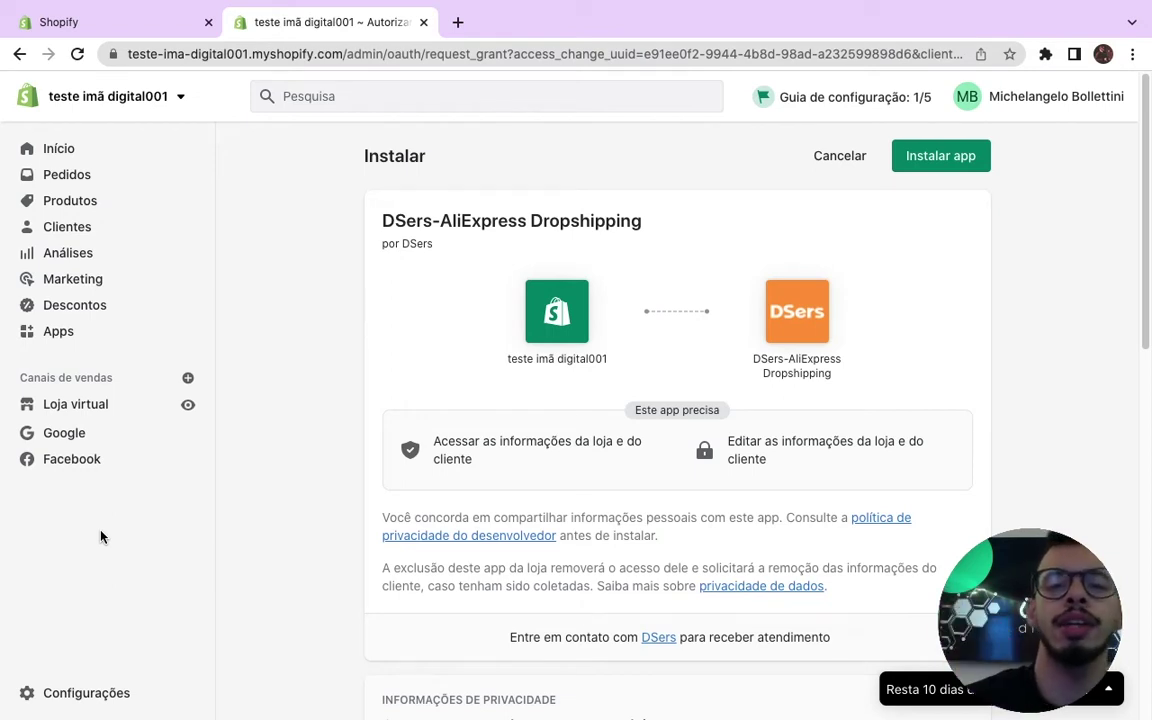
left_click(955, 169)
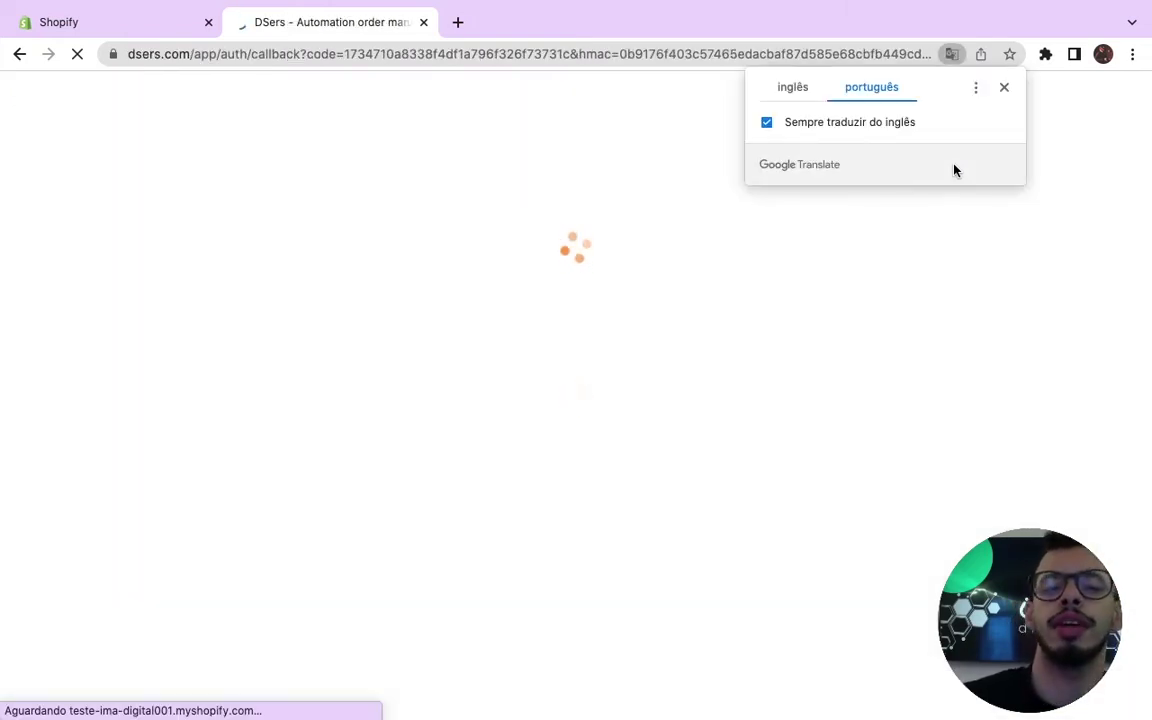
left_click(1004, 89)
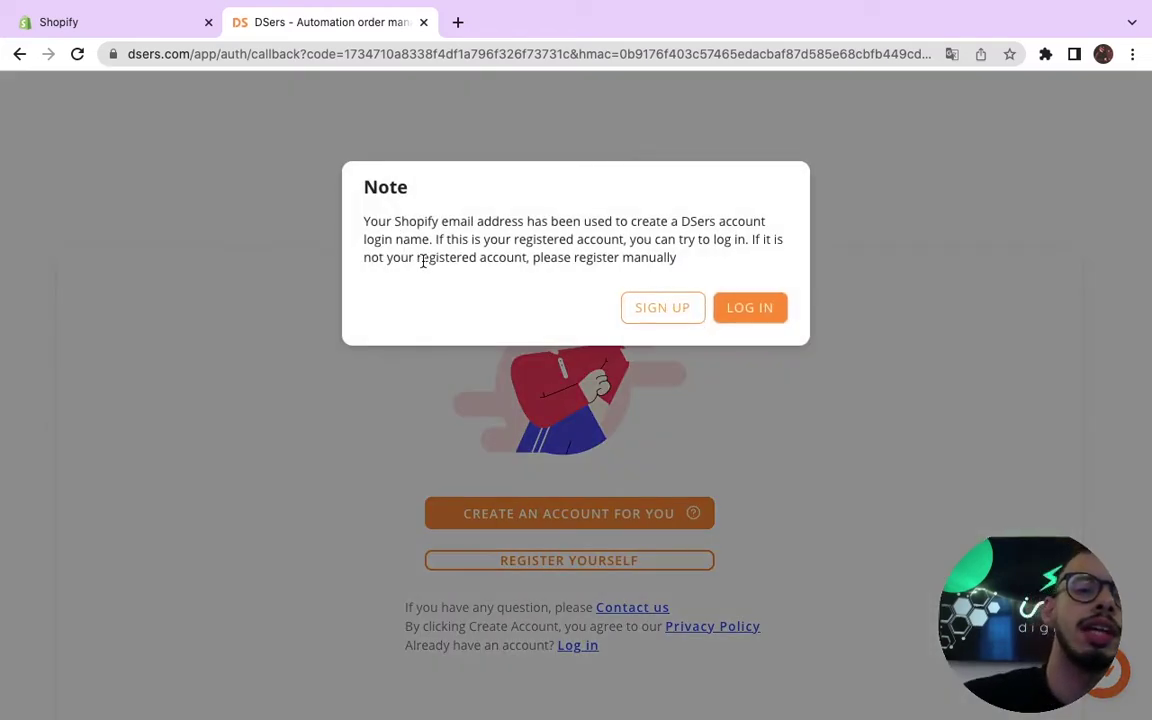
left_click(745, 322)
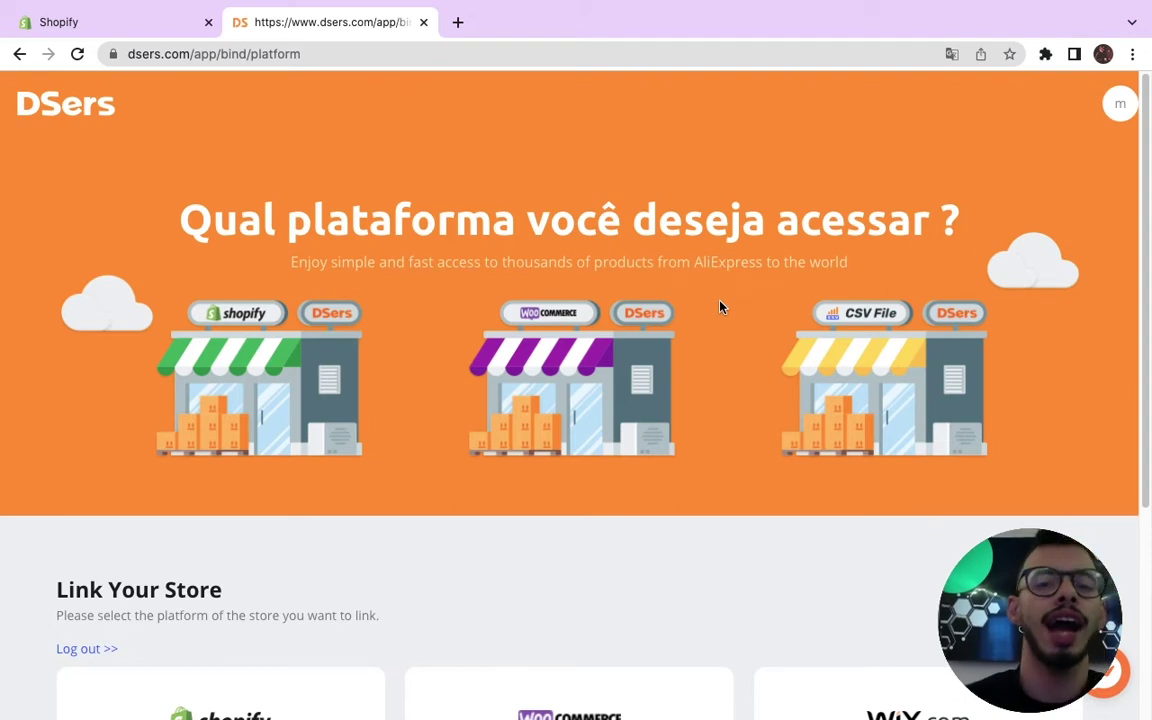
Choose Shopify as the platform of the store to link and start entering the website domain.
scroll(720, 307, "down", 5)
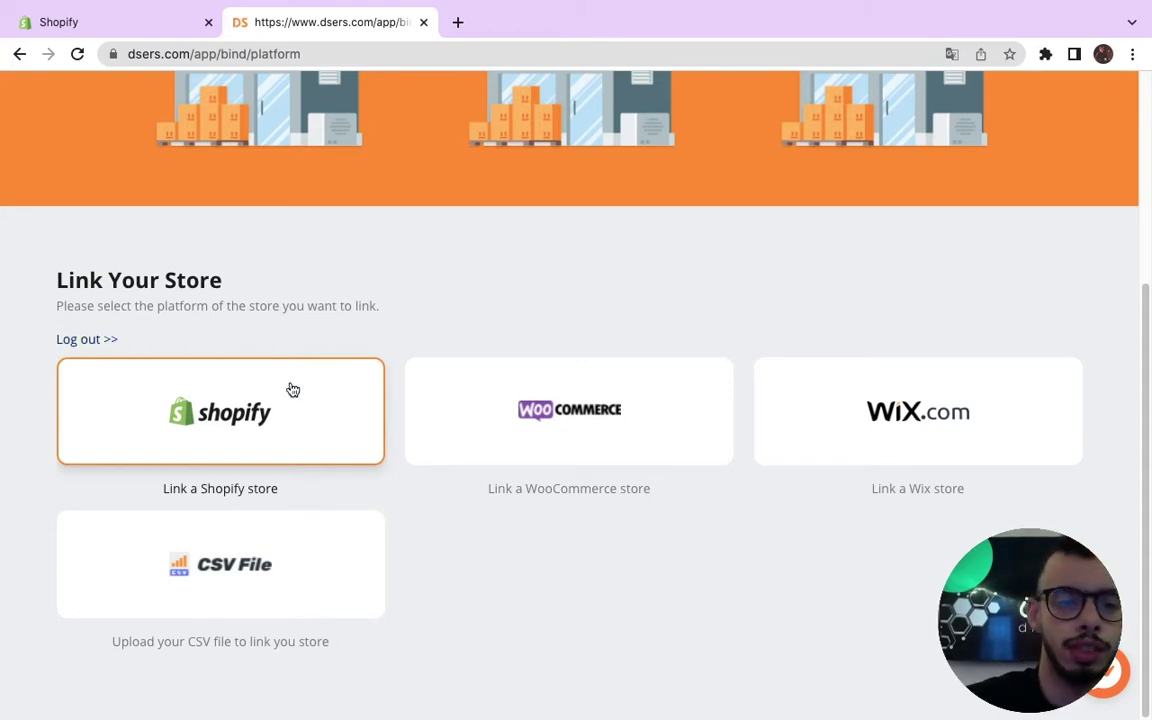
left_click(242, 448)
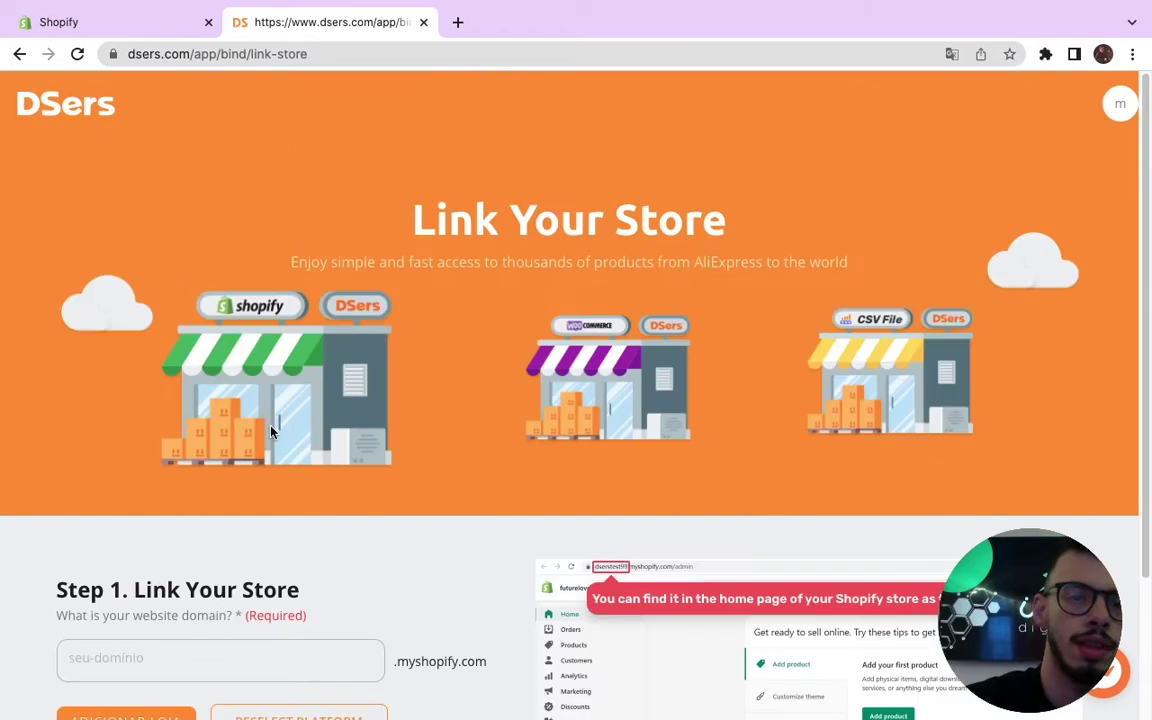
scroll(283, 464, "down", 3)
left_click(245, 483)
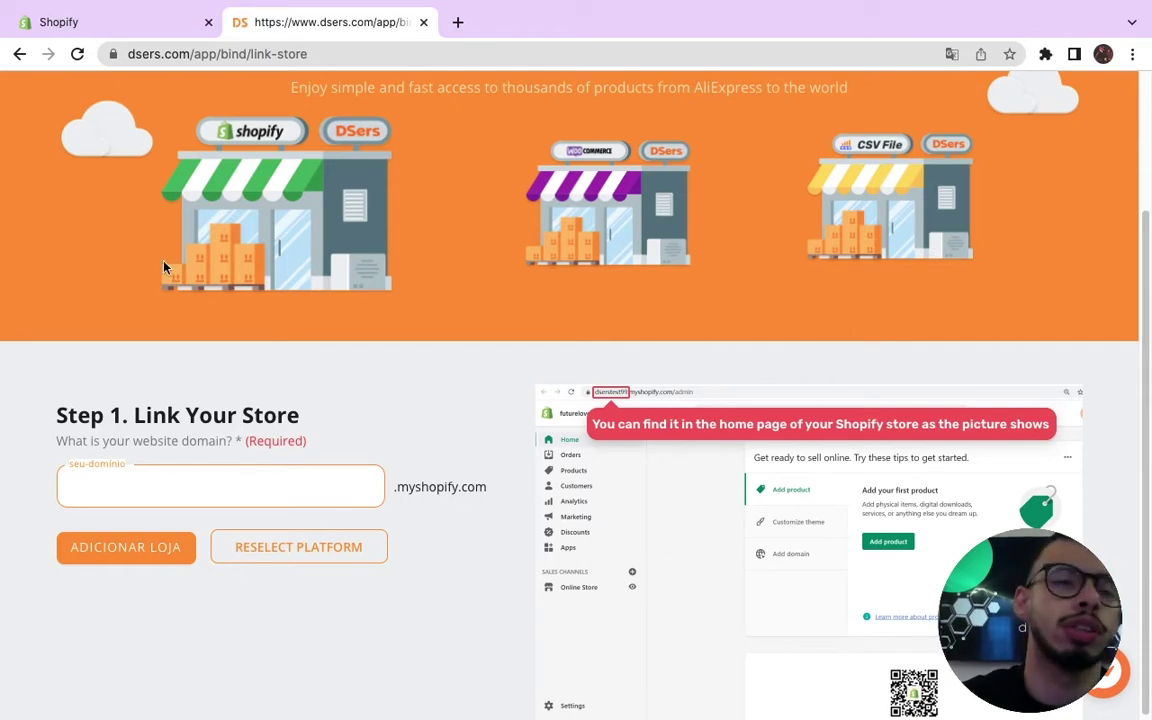
Switch to the Shopify admin and copy the teste-ima-digital001 part of the store address from the settings.
left_click(134, 30)
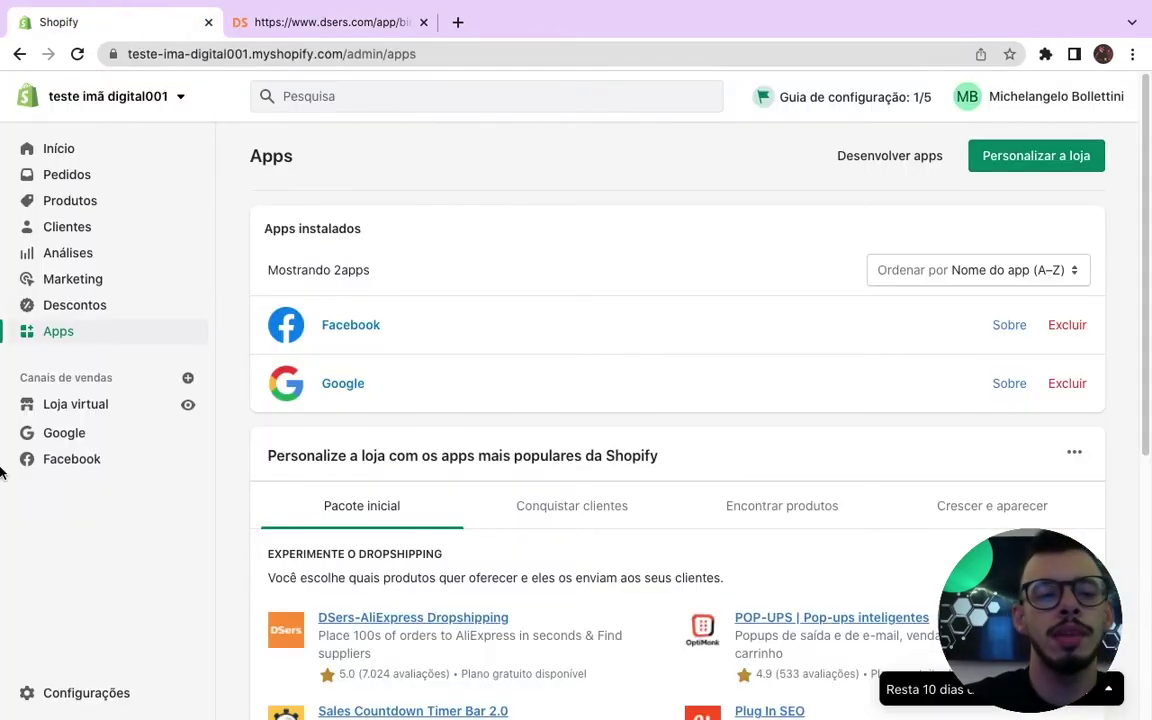
left_click(120, 693)
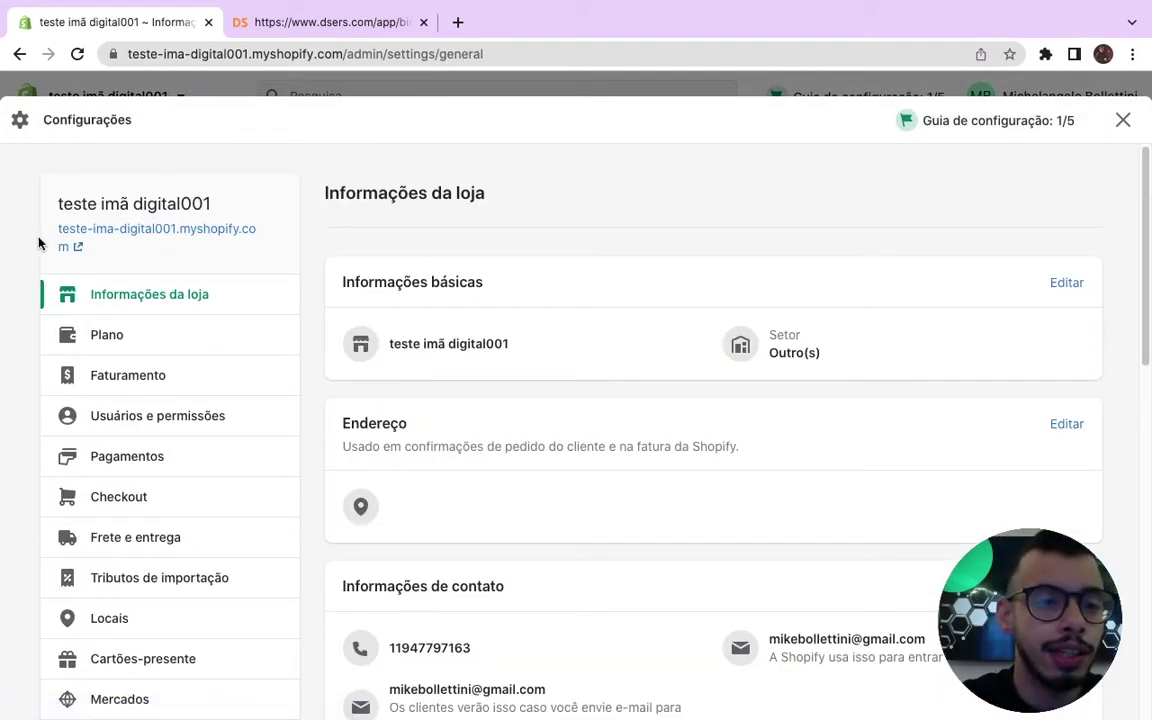
left_click_drag(55, 232, 177, 232)
key("super+c")
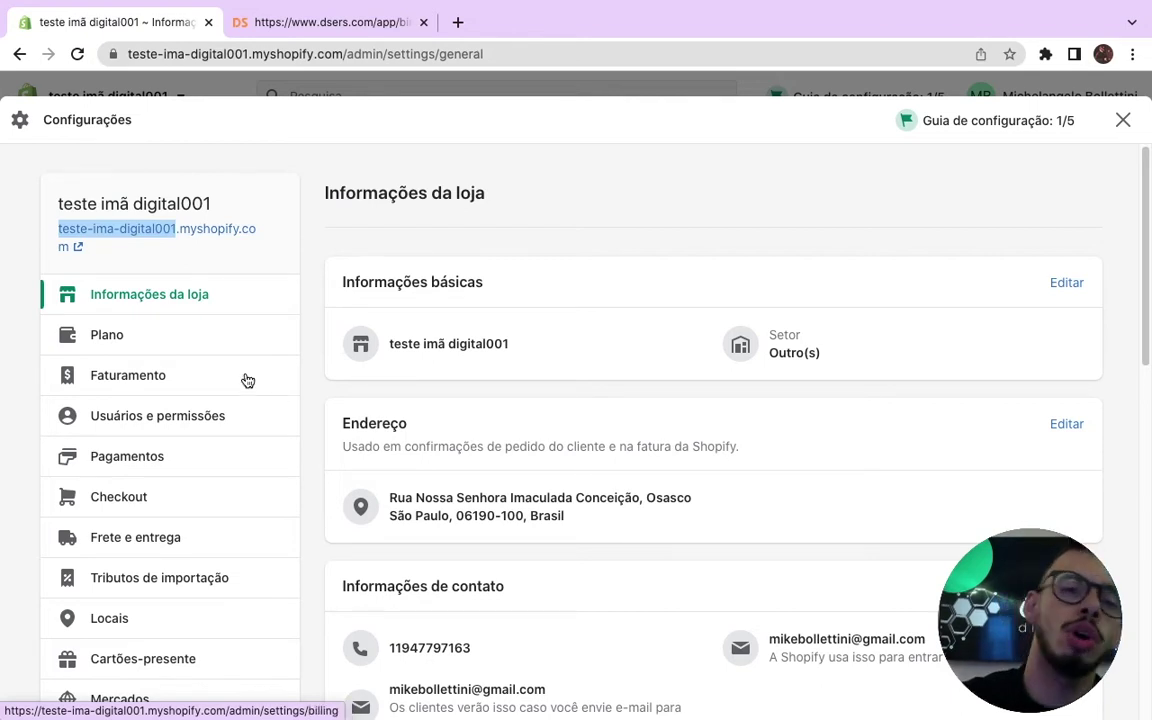
Back in DSers, enter teste-ima-digital001 as the store domain and add the store.
left_click(350, 24)
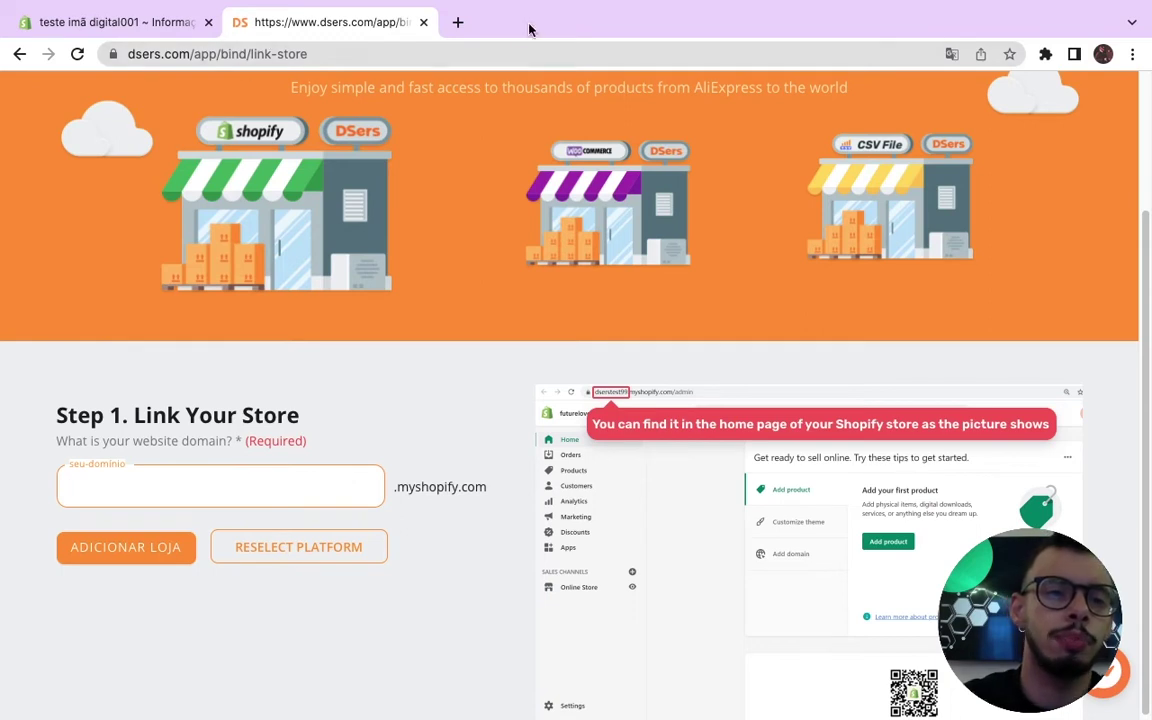
left_click(162, 495)
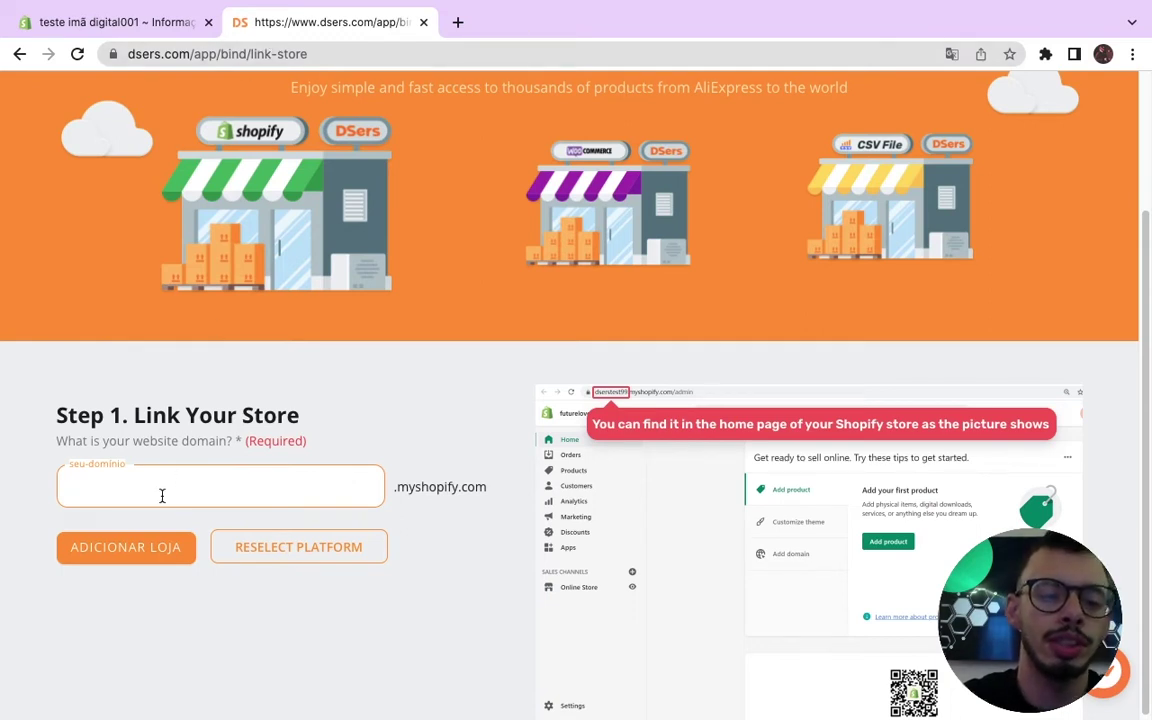
key("super+v")
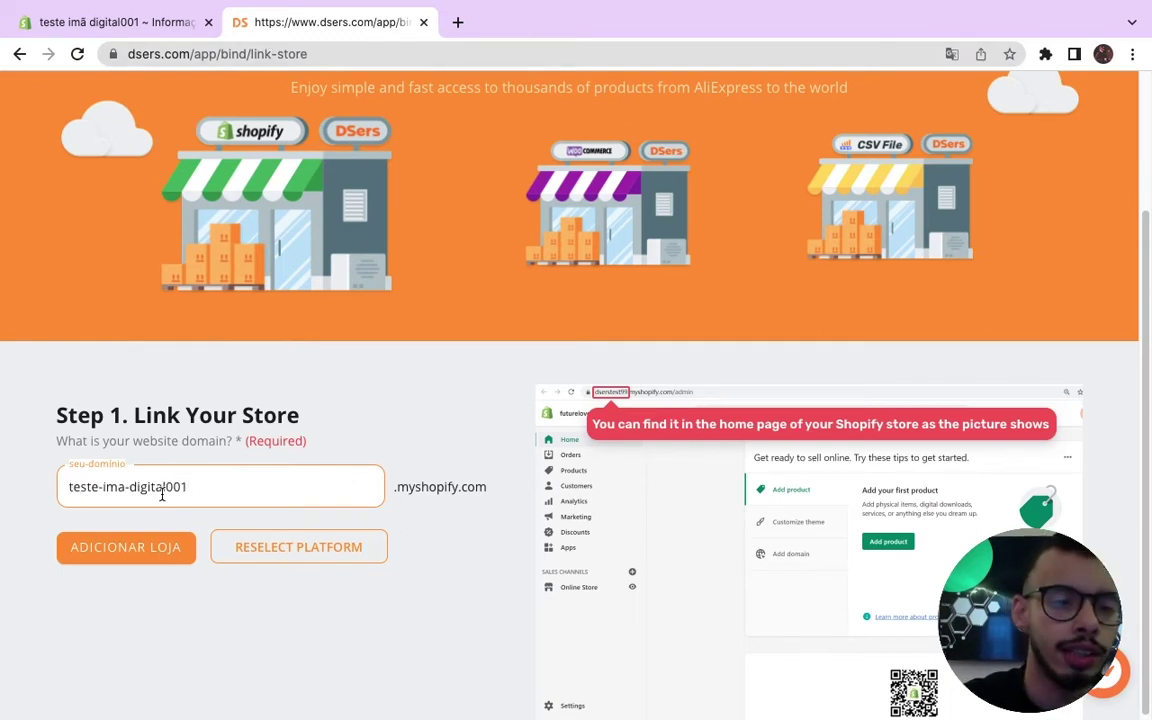
left_click(159, 556)
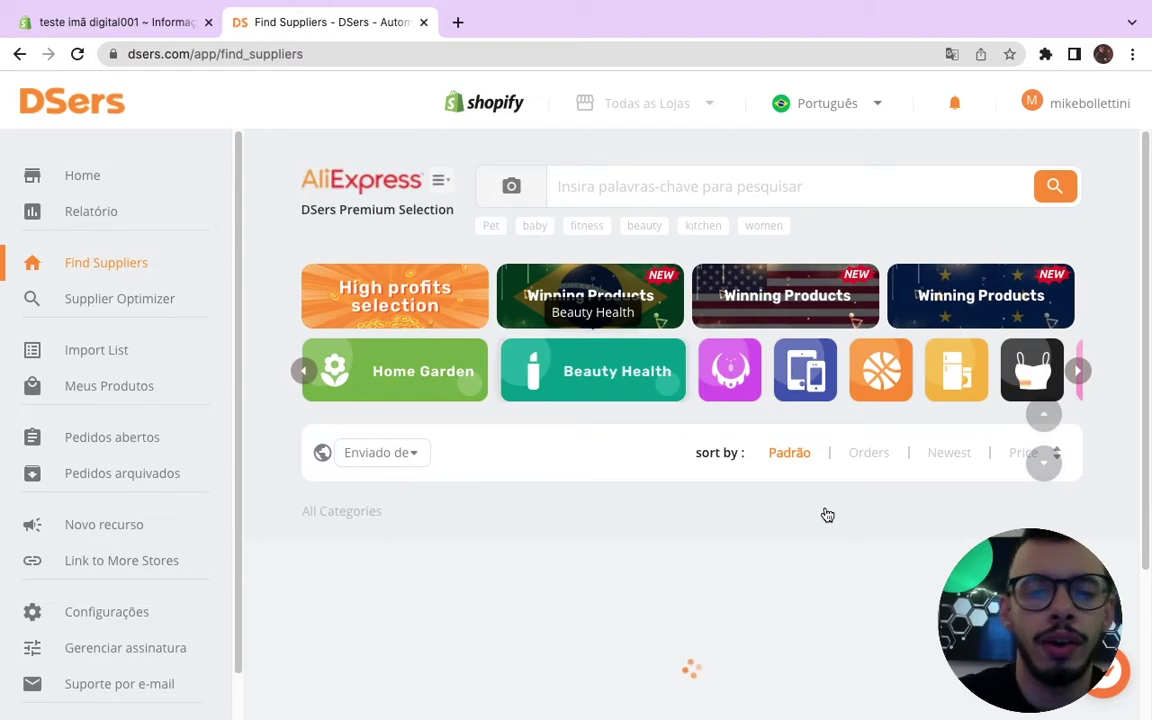
Browse the supplier products and add the Galaxy Star Projector with the astronaut to the import list.
scroll(826, 514, "down", 5)
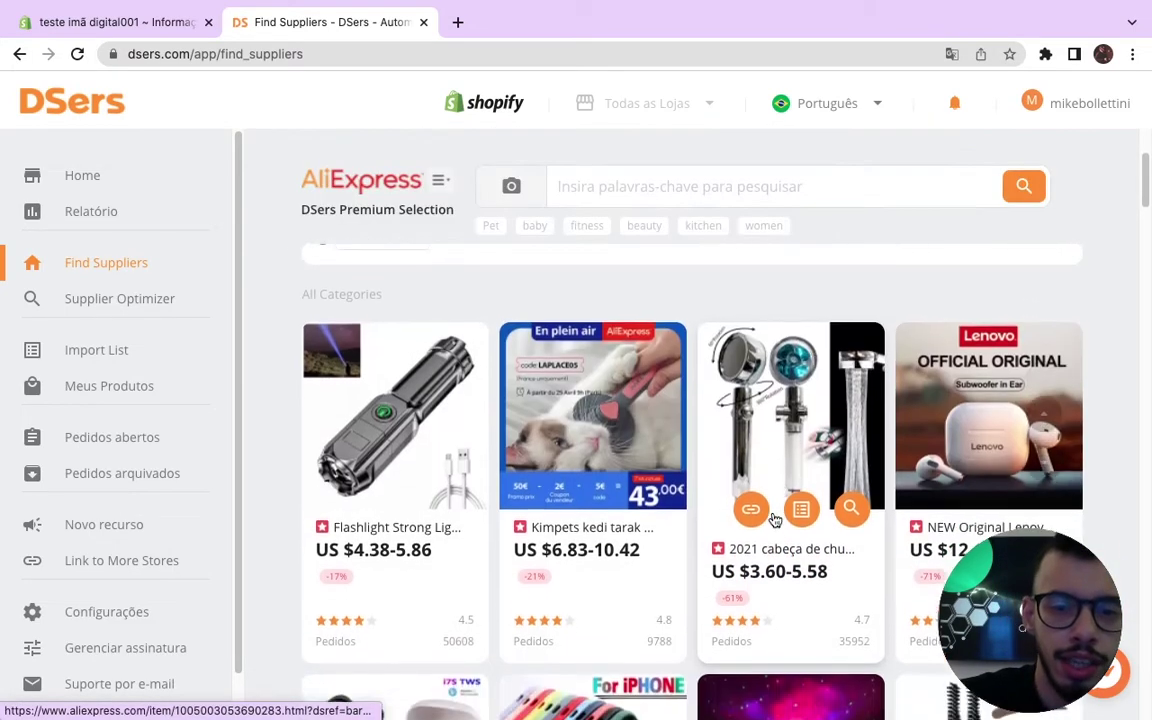
scroll(774, 519, "down", 3)
scroll(774, 519, "up", 2)
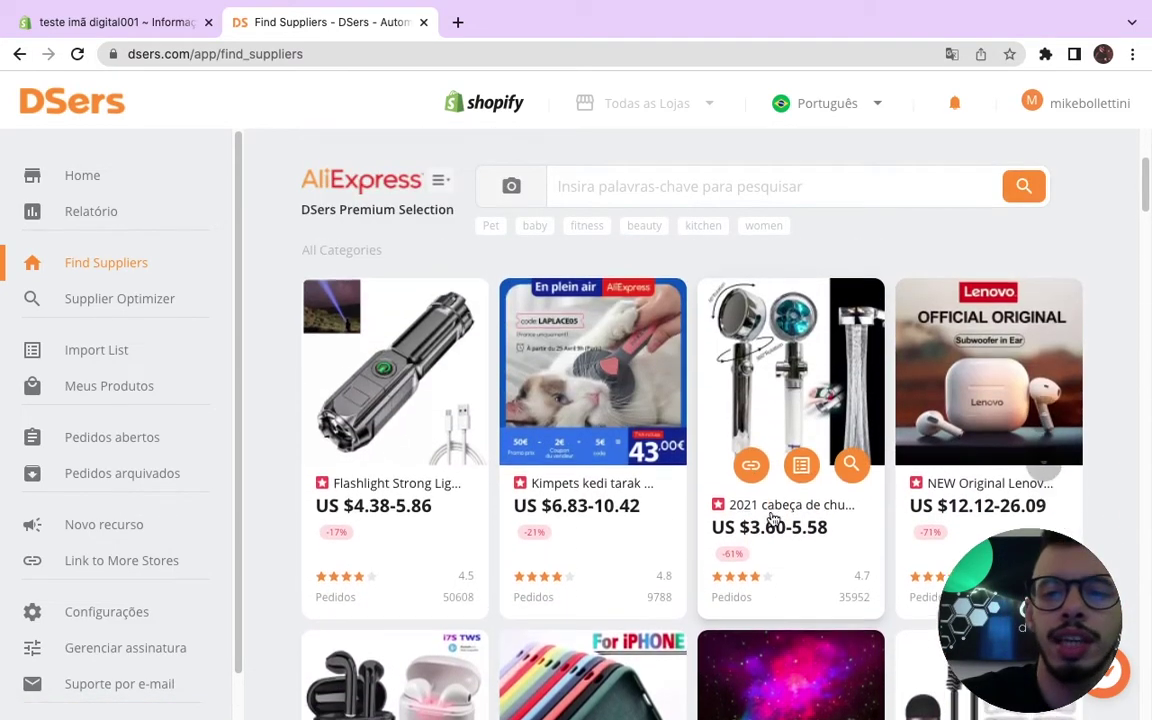
scroll(772, 517, "down", 3)
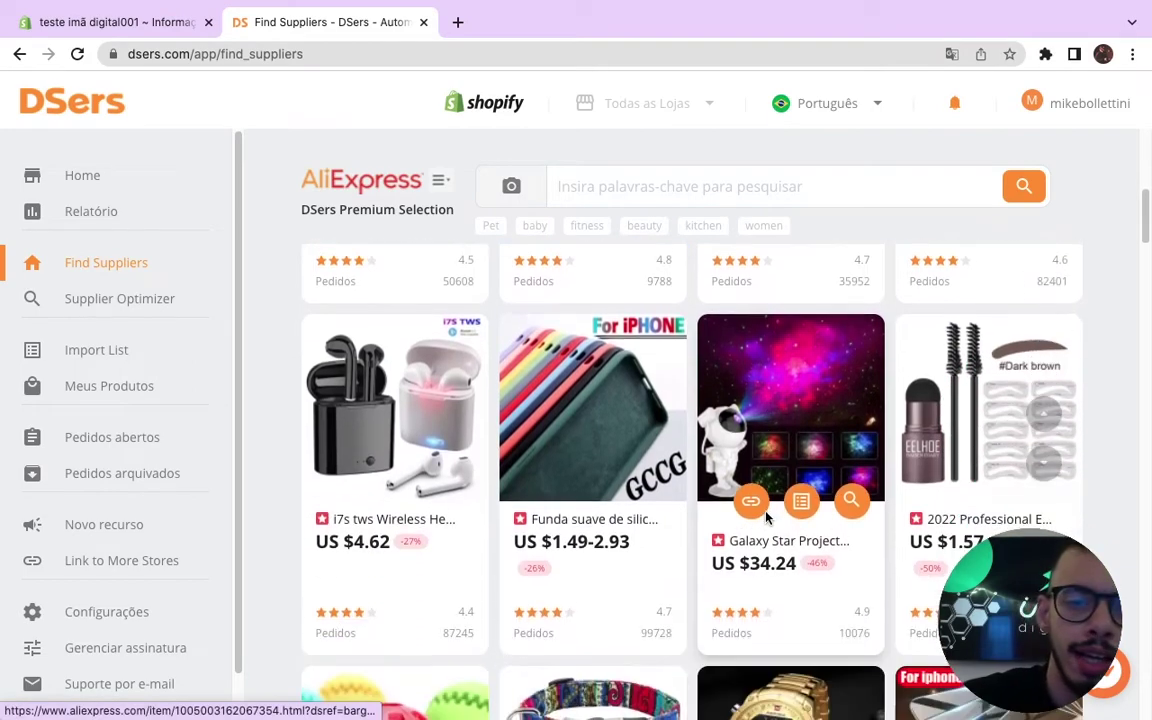
scroll(766, 515, "up", 4)
scroll(766, 515, "down", 5)
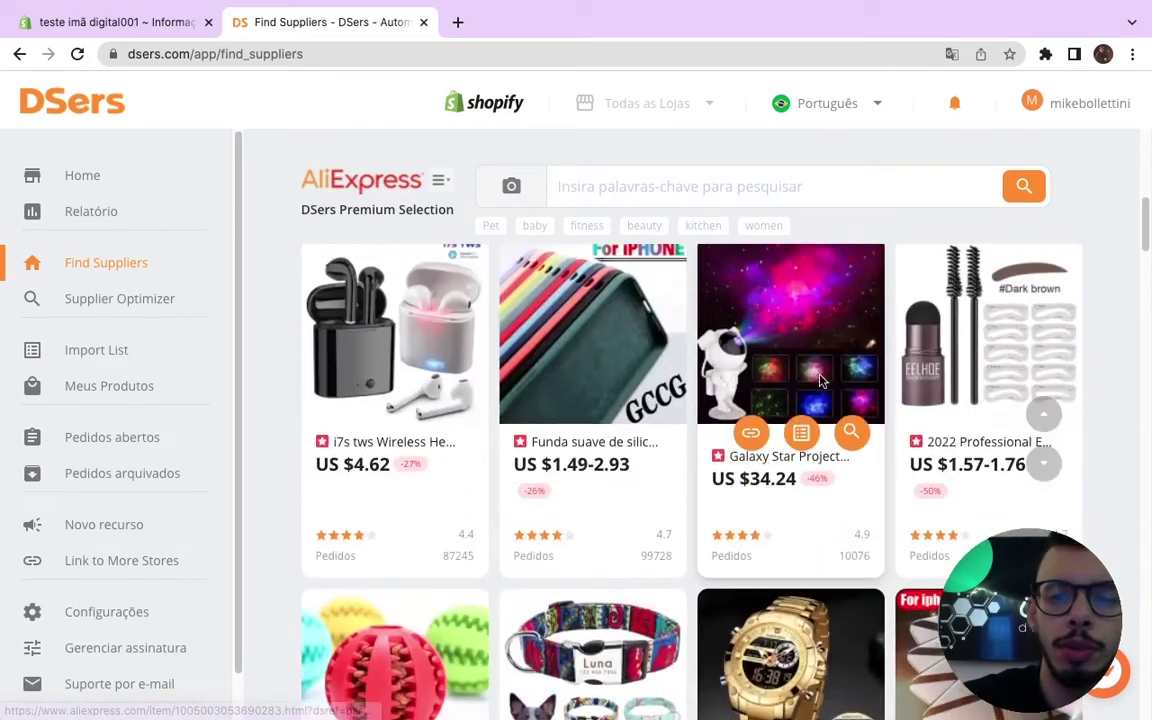
scroll(818, 378, "up", 1)
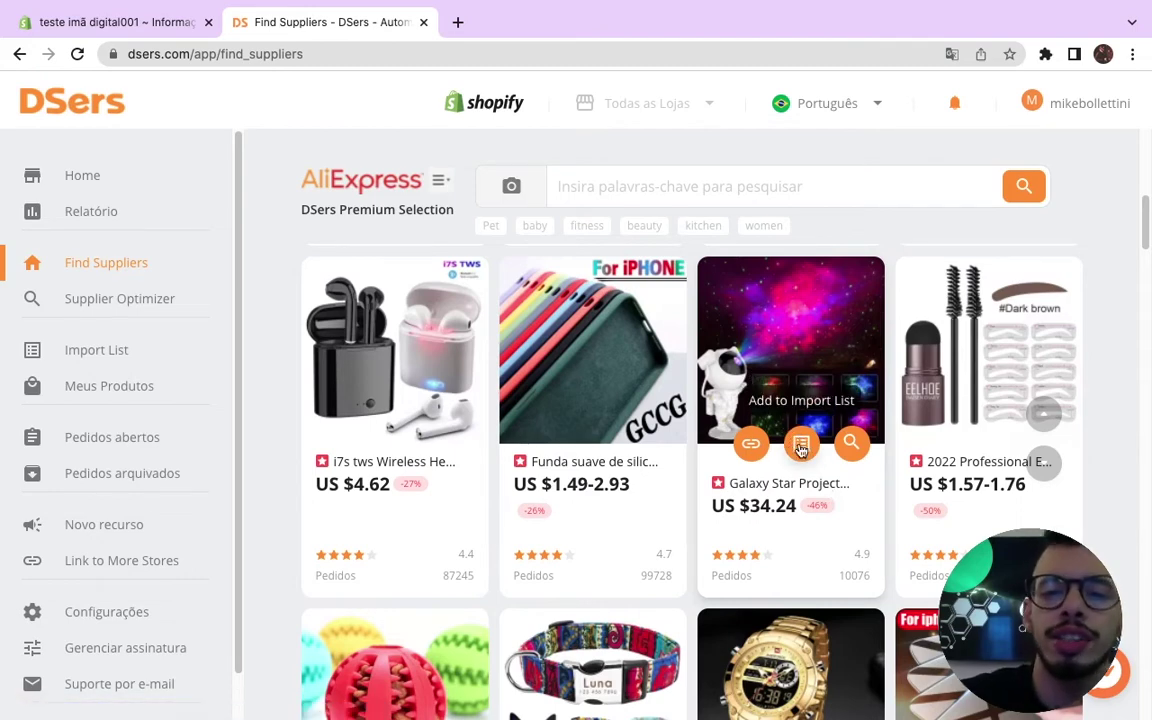
left_click(801, 447)
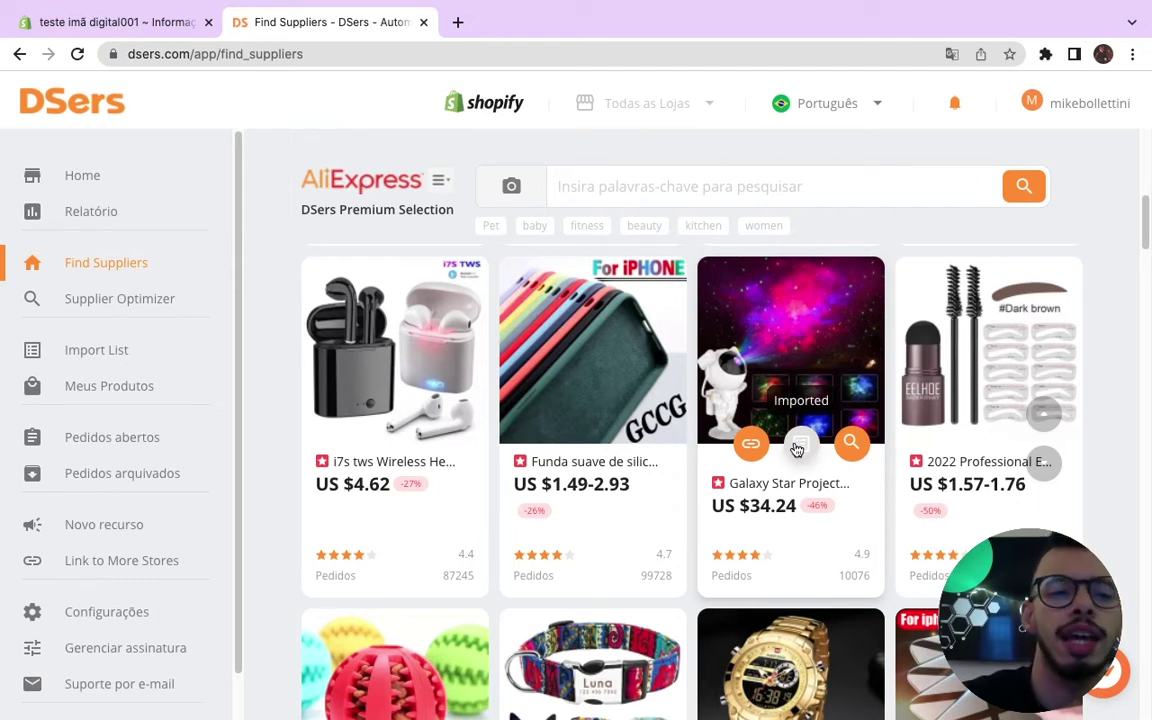
Go to the import list and open the Galaxy Star Projector's product details for editing.
left_click(90, 352)
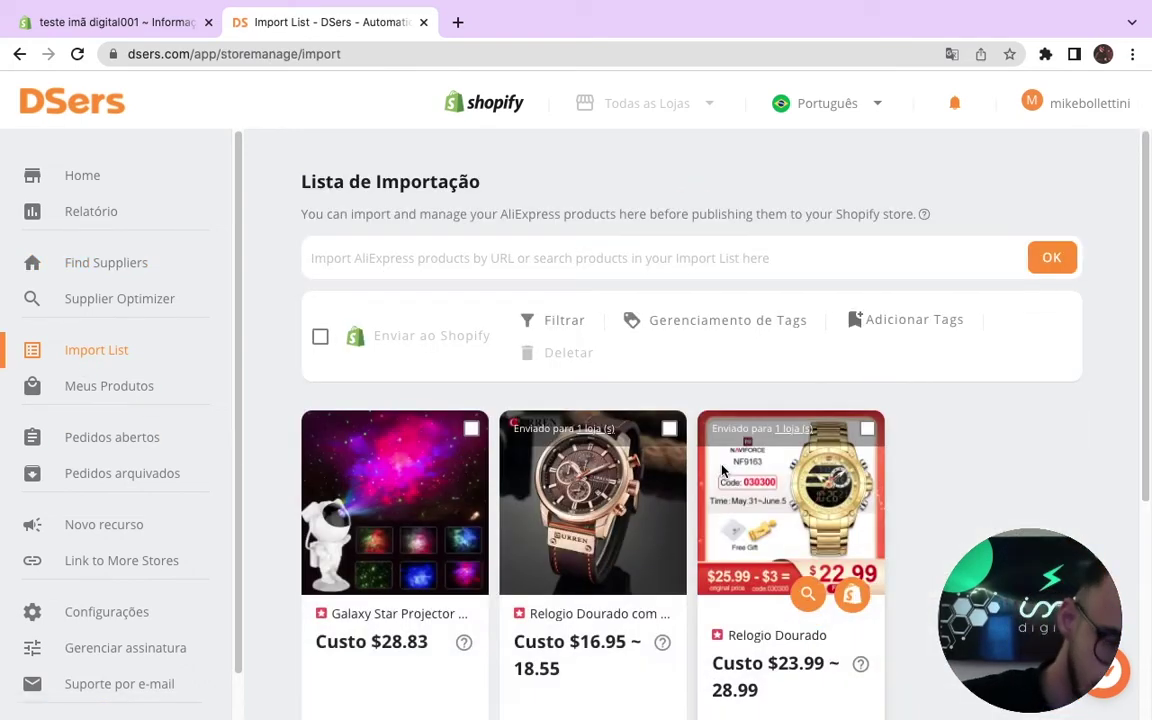
scroll(673, 519, "down", 2)
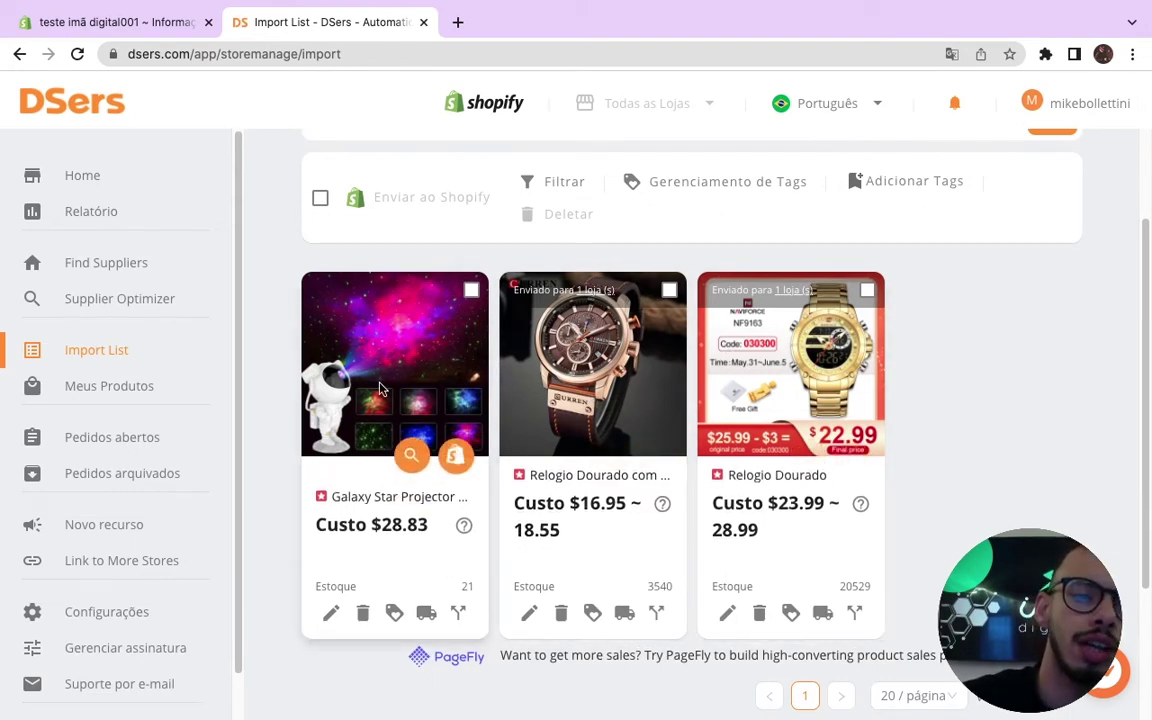
left_click(332, 616)
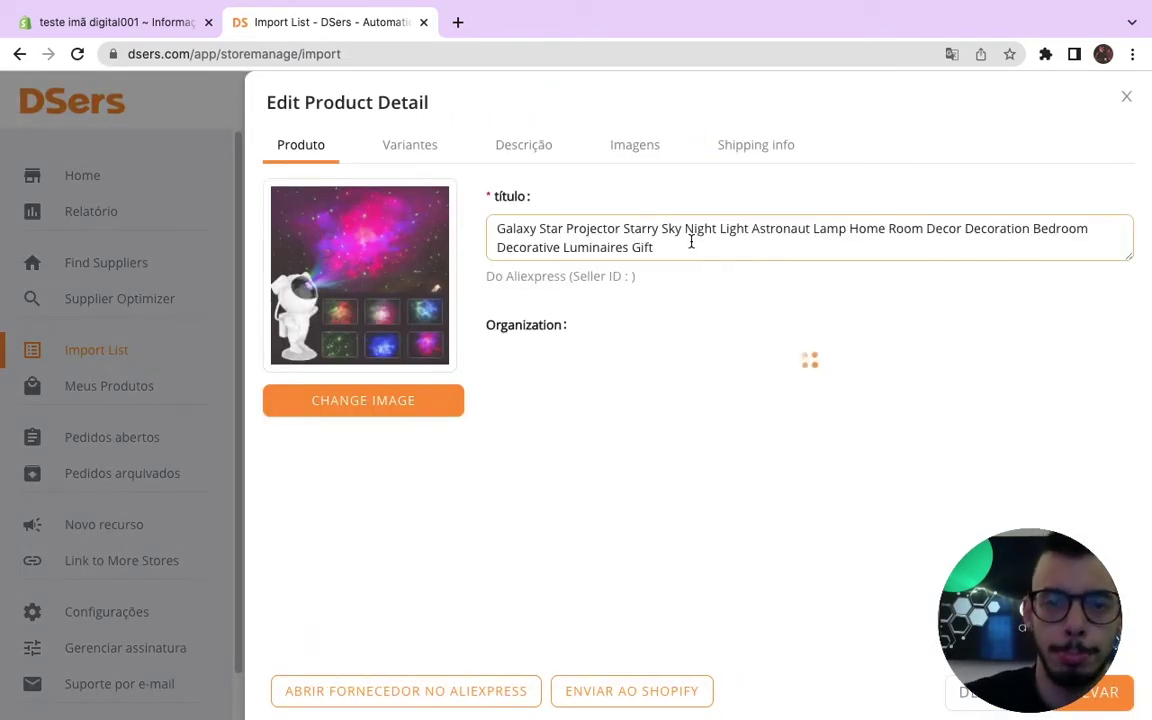
Replace the product's title with "Mini astronauta".
triple_click(690, 242)
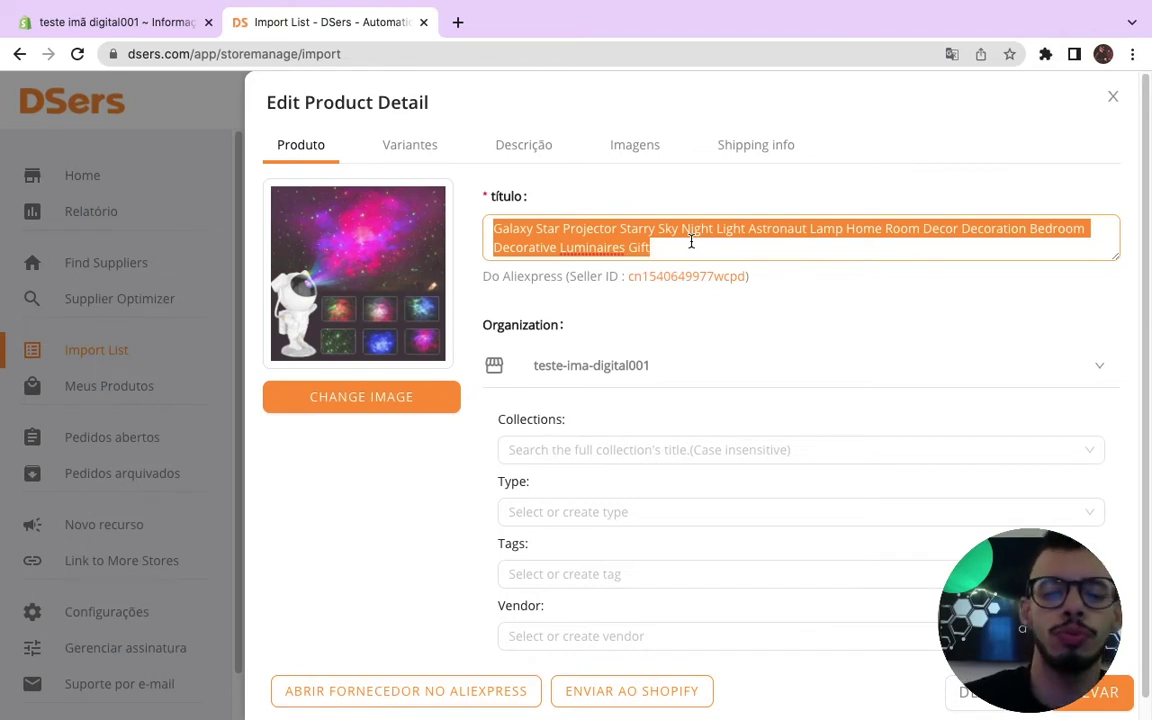
type("el")
key("BackSpace")
key("BackSpace")
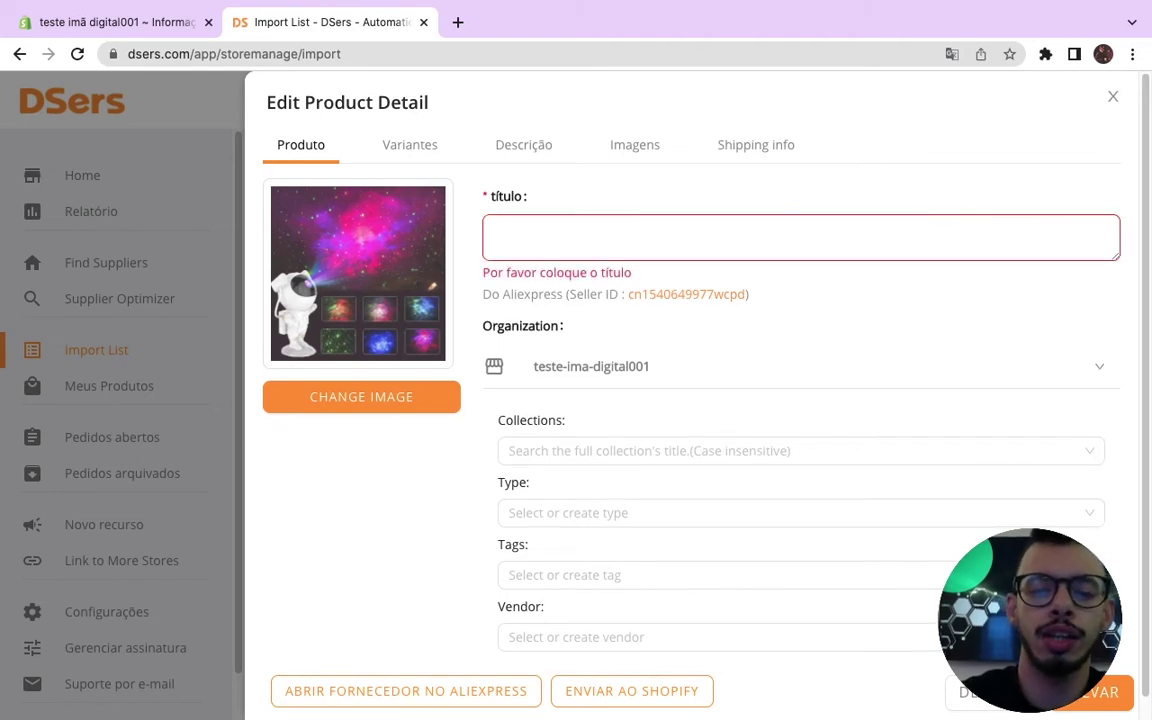
type("Mini as")
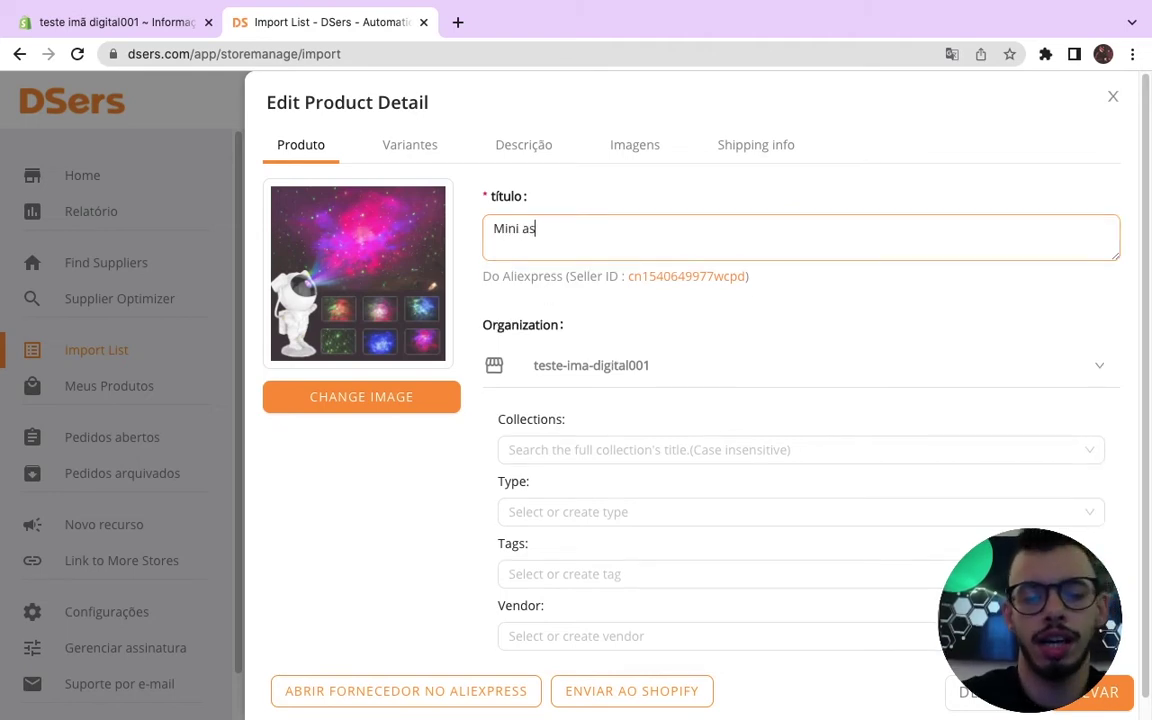
type("tronau")
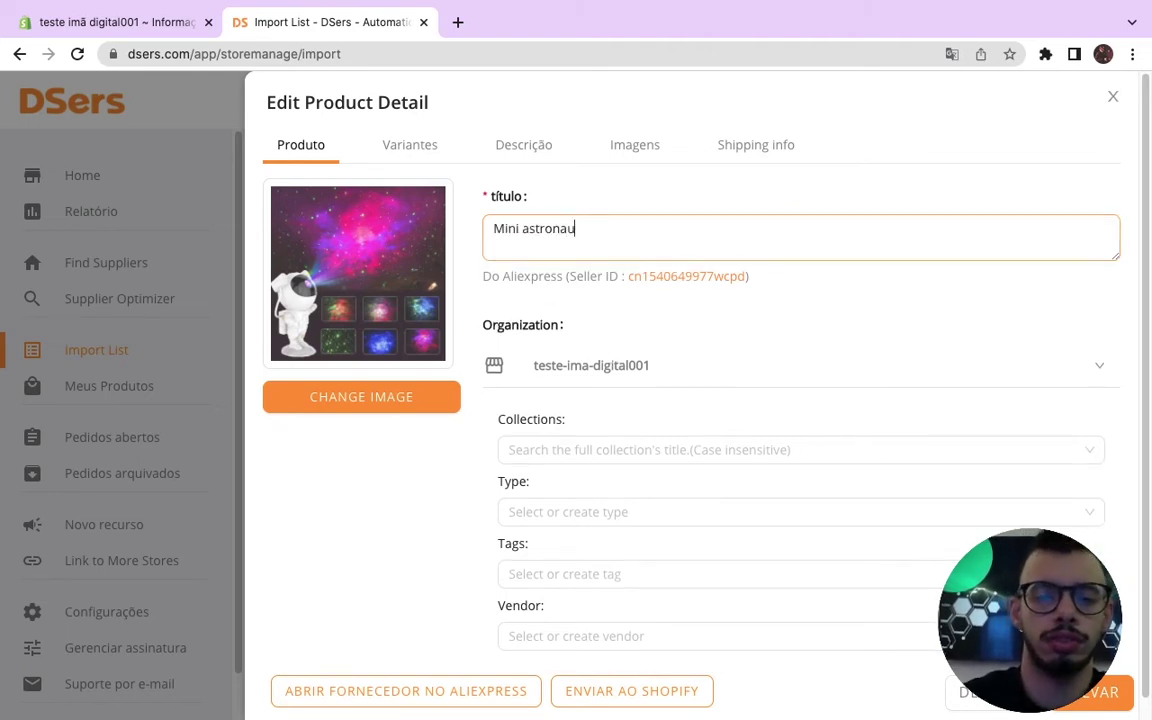
type("ta")
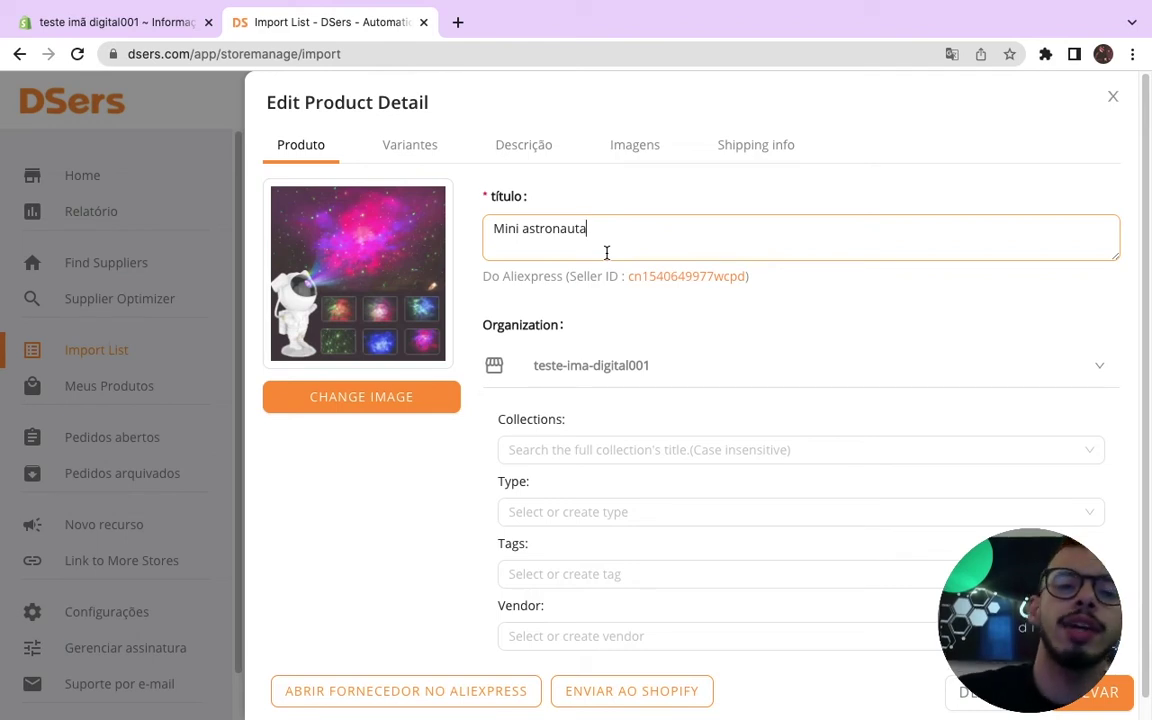
triple_click(500, 241)
Review the product's variants, description, images and shipping information in the product details.
left_click(403, 149)
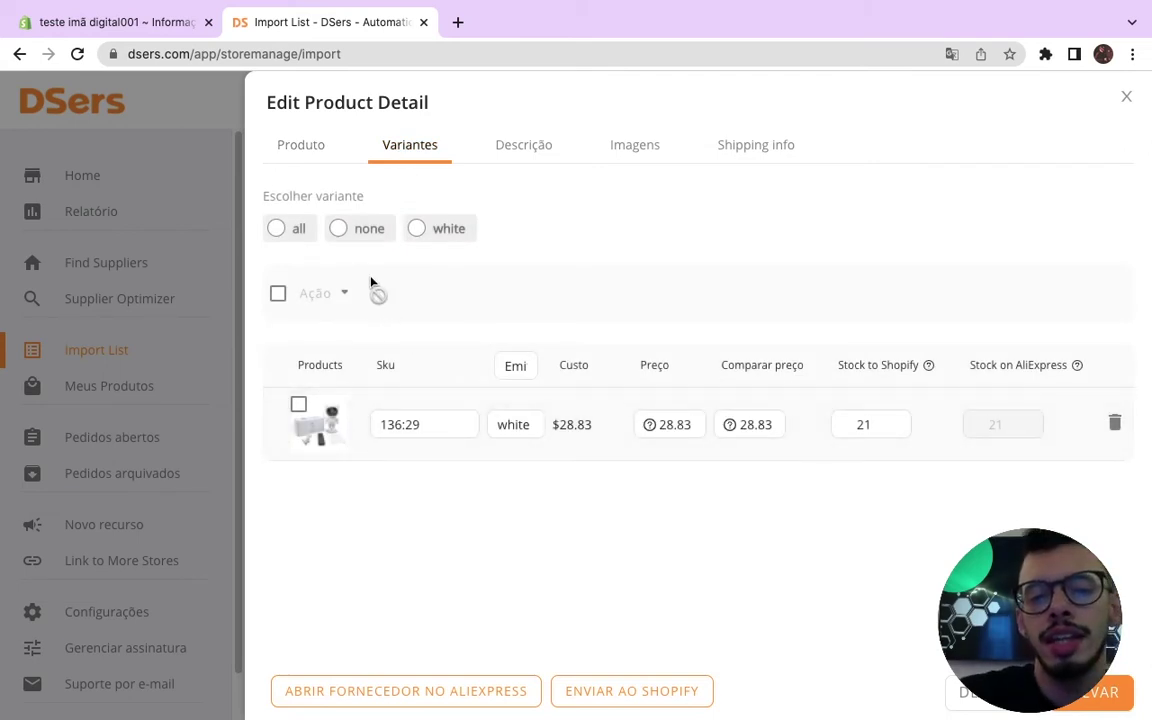
left_click(541, 150)
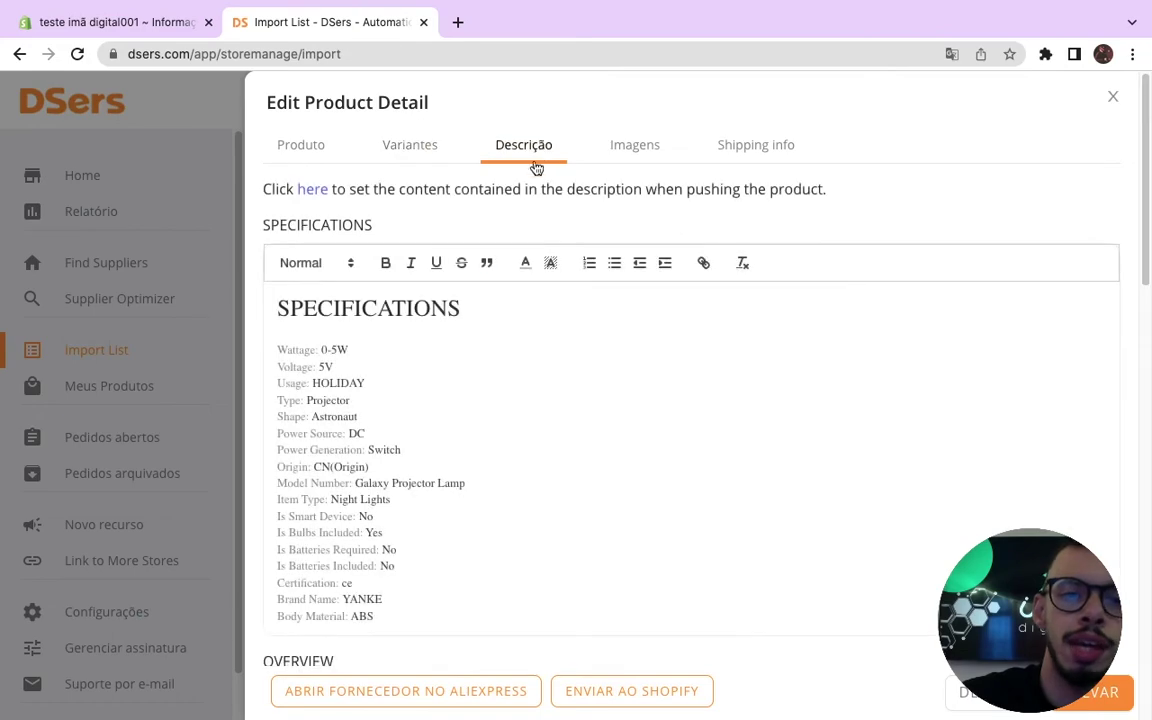
scroll(311, 350, "down", 15)
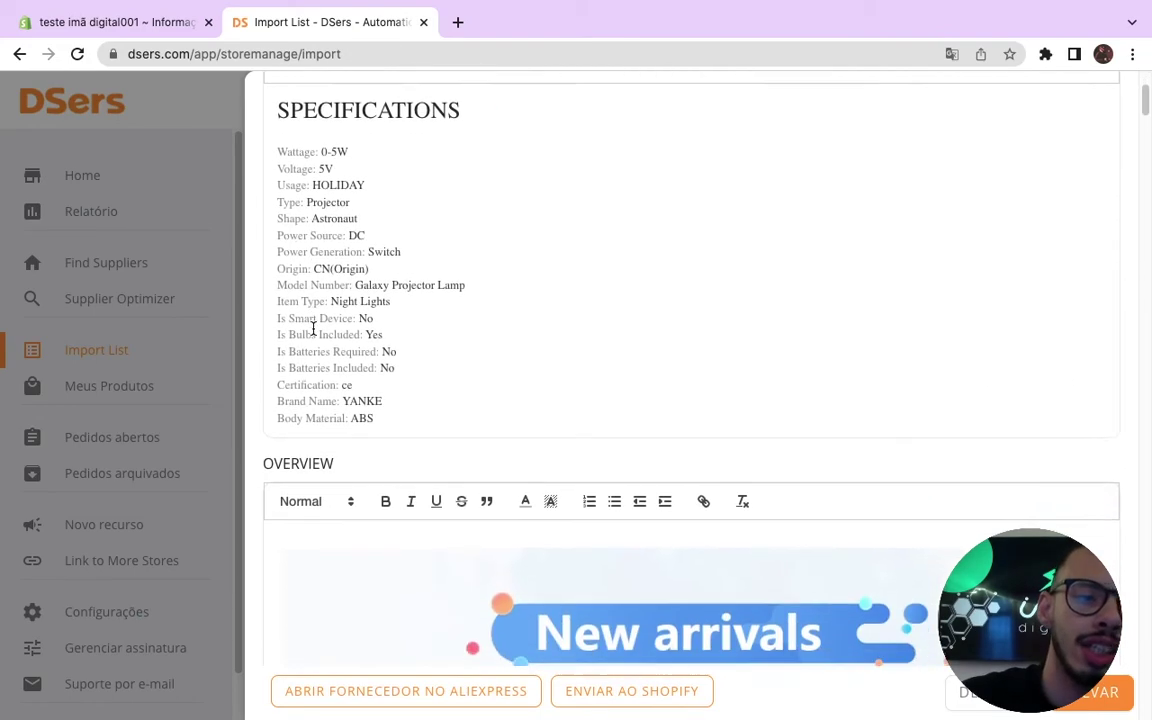
scroll(351, 328, "up", 15)
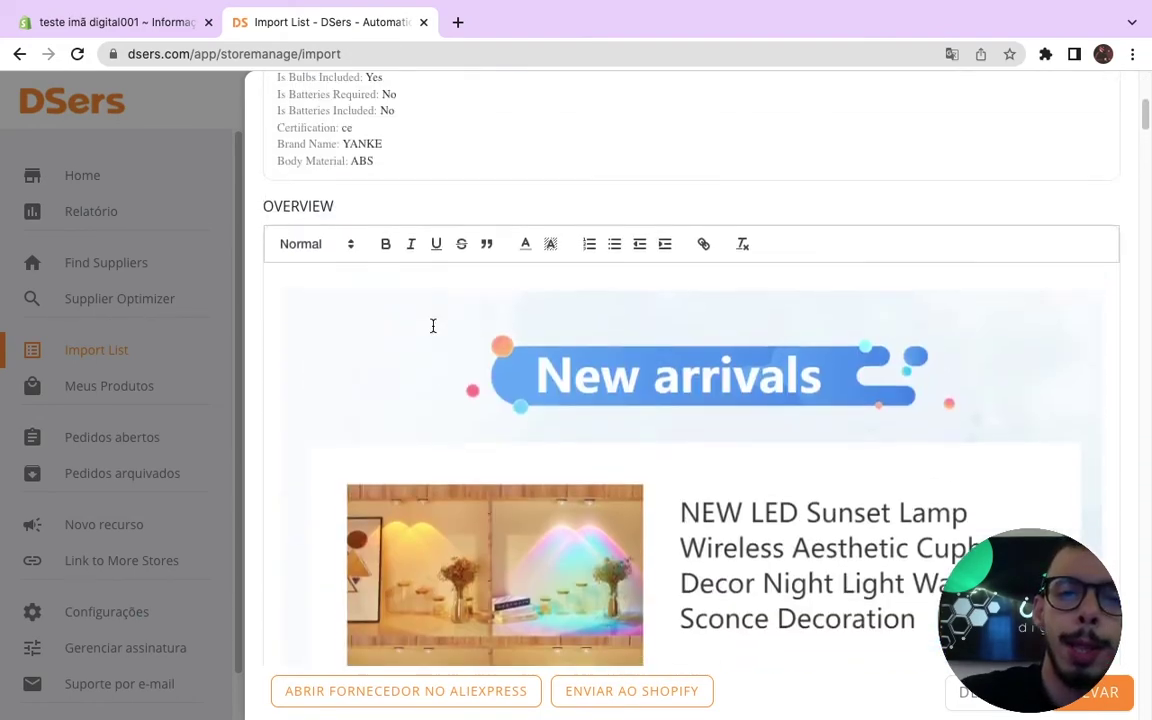
left_click(635, 150)
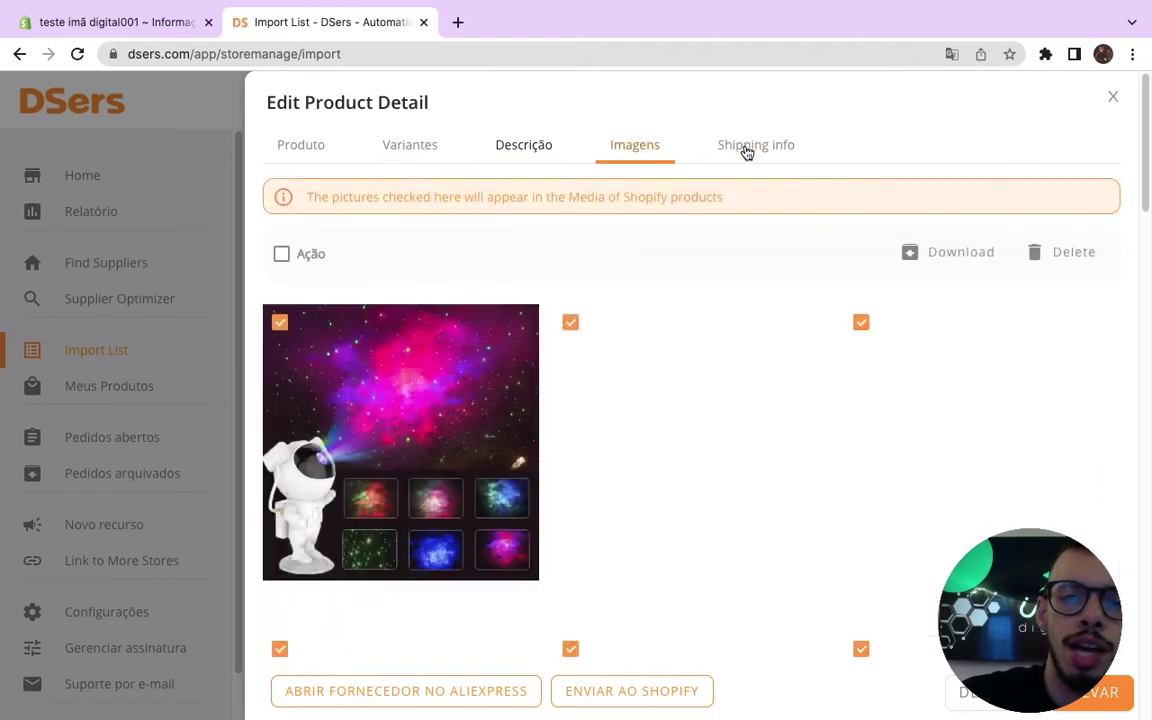
left_click(746, 149)
left_click(302, 147)
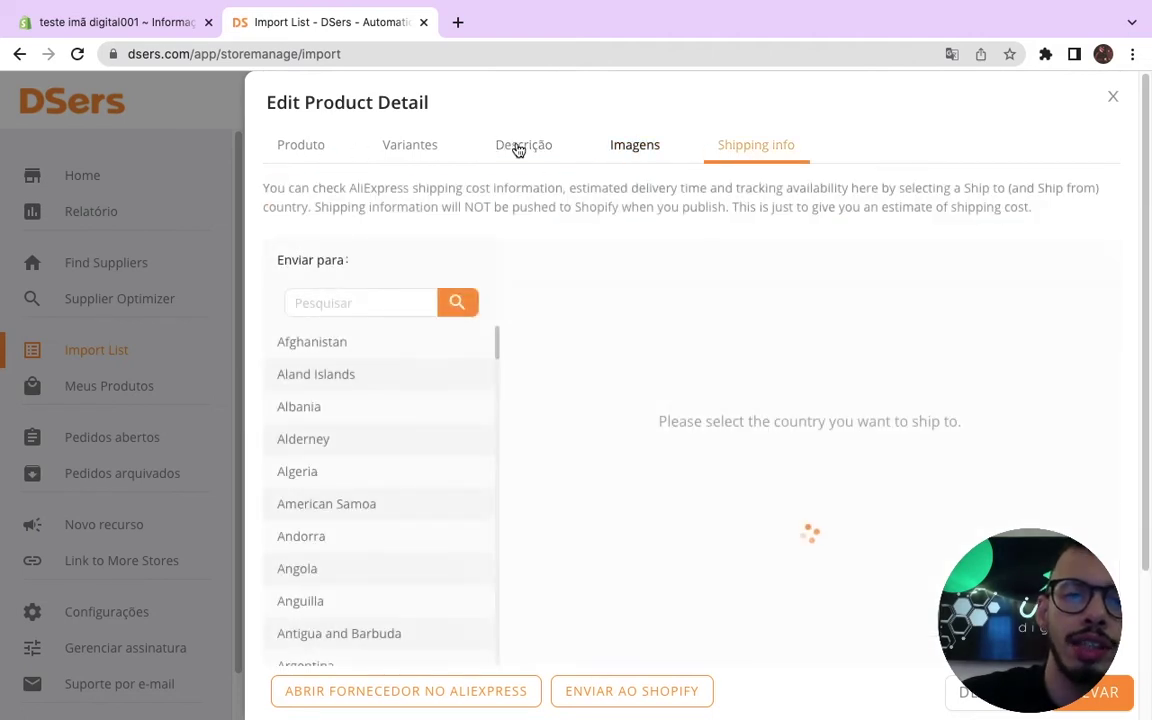
In the product's variants, replace the "white" variant value with "Branco".
left_click(438, 150)
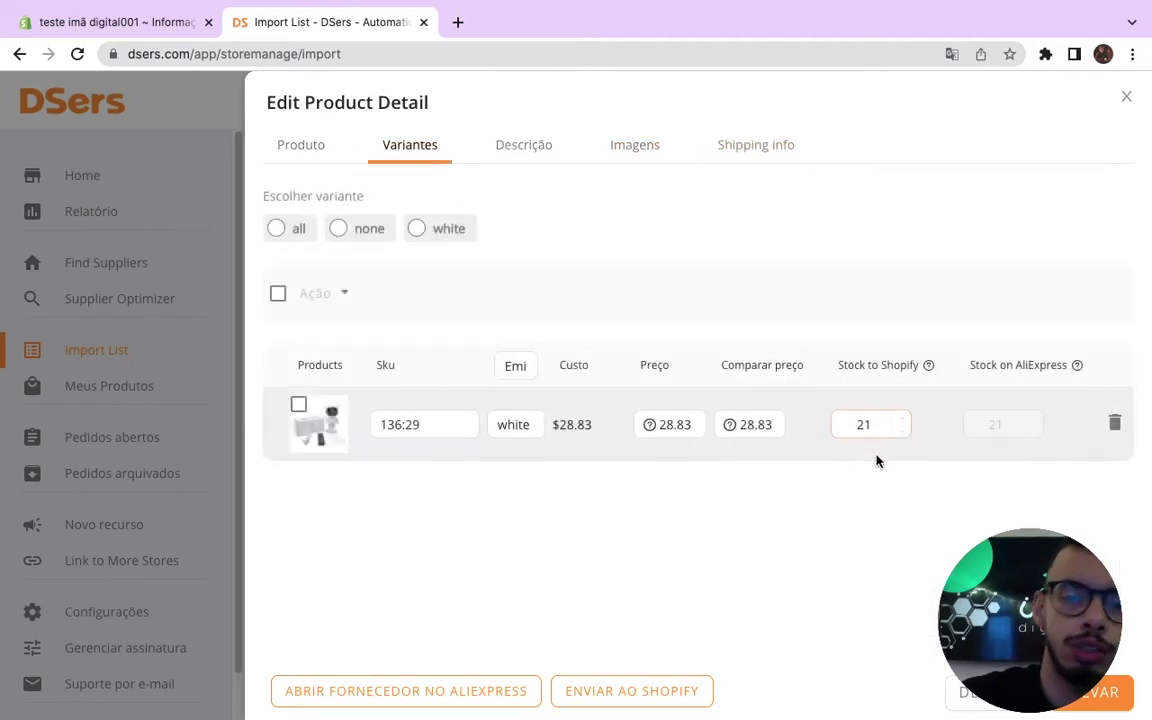
double_click(518, 422)
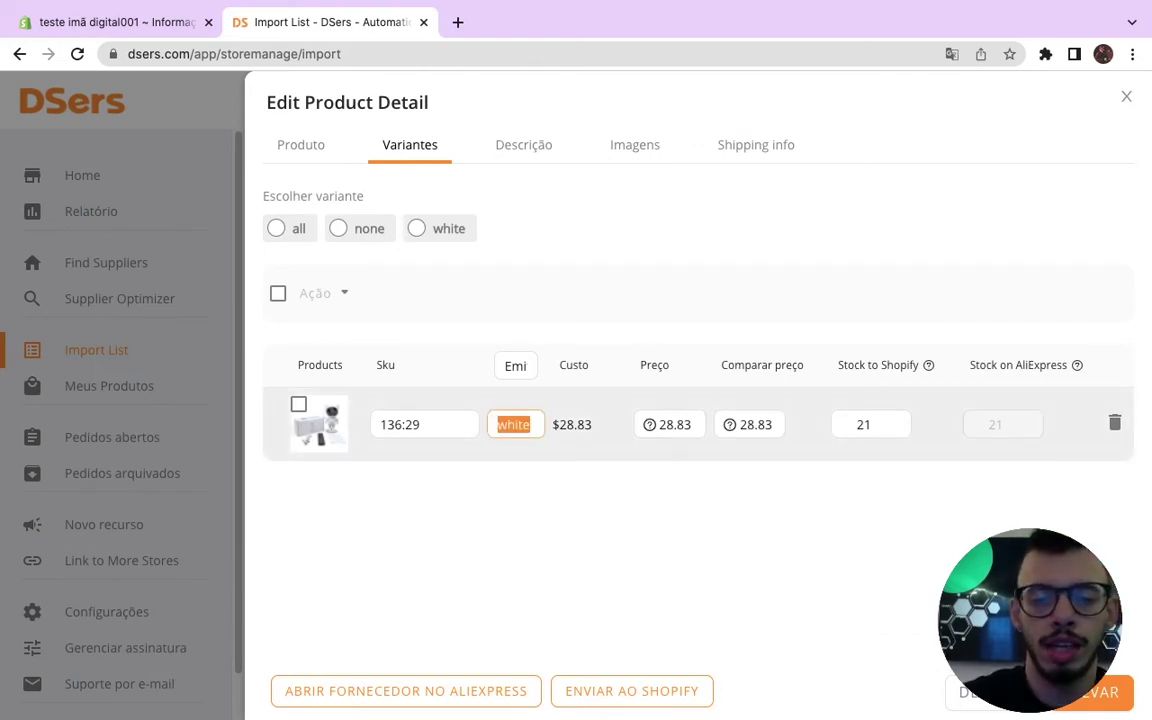
type("brancp")
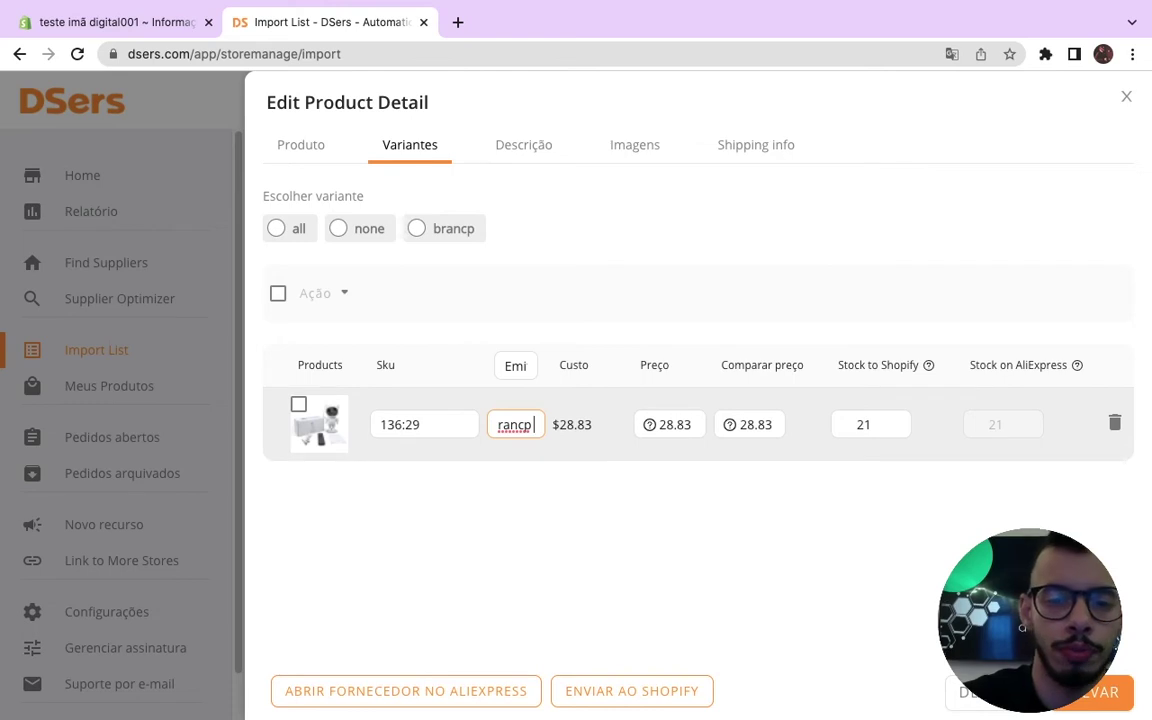
key("BackSpace")
key("BackSpace")
key("BackSpace")
key("BackSpace")
key("BackSpace")
key("BackSpace")
type("B")
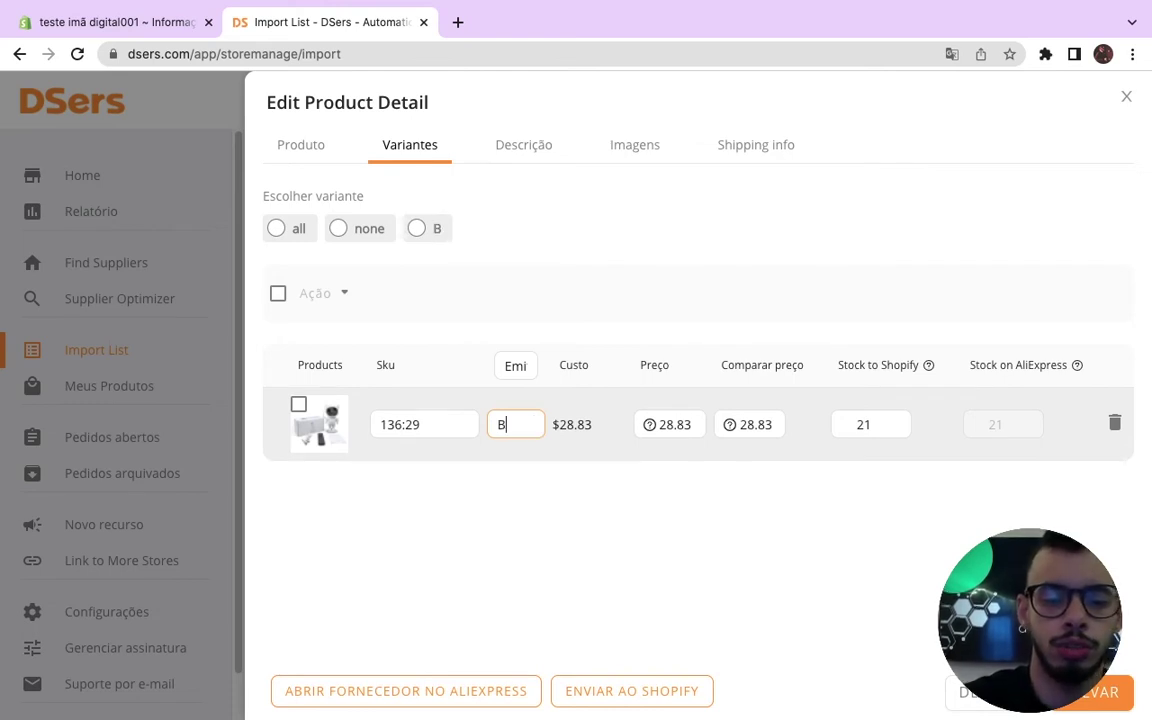
type("ranco")
Rename the variant option heading above "Branco" as "Cor".
left_click(521, 370)
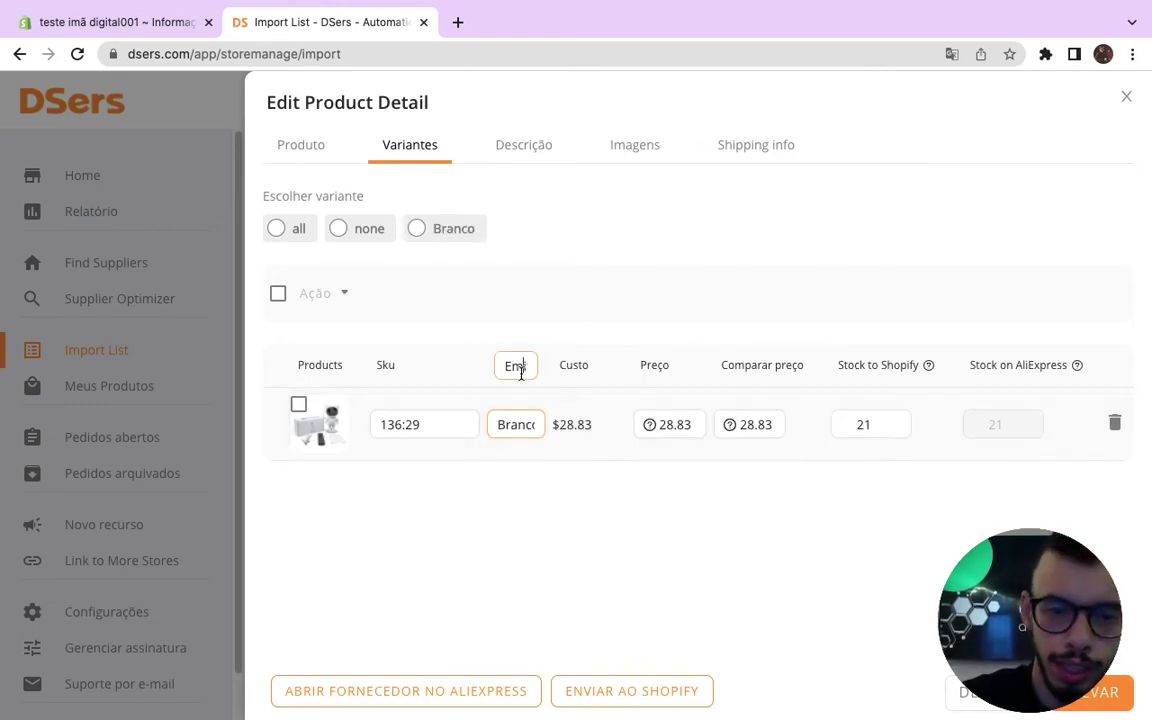
double_click(520, 370)
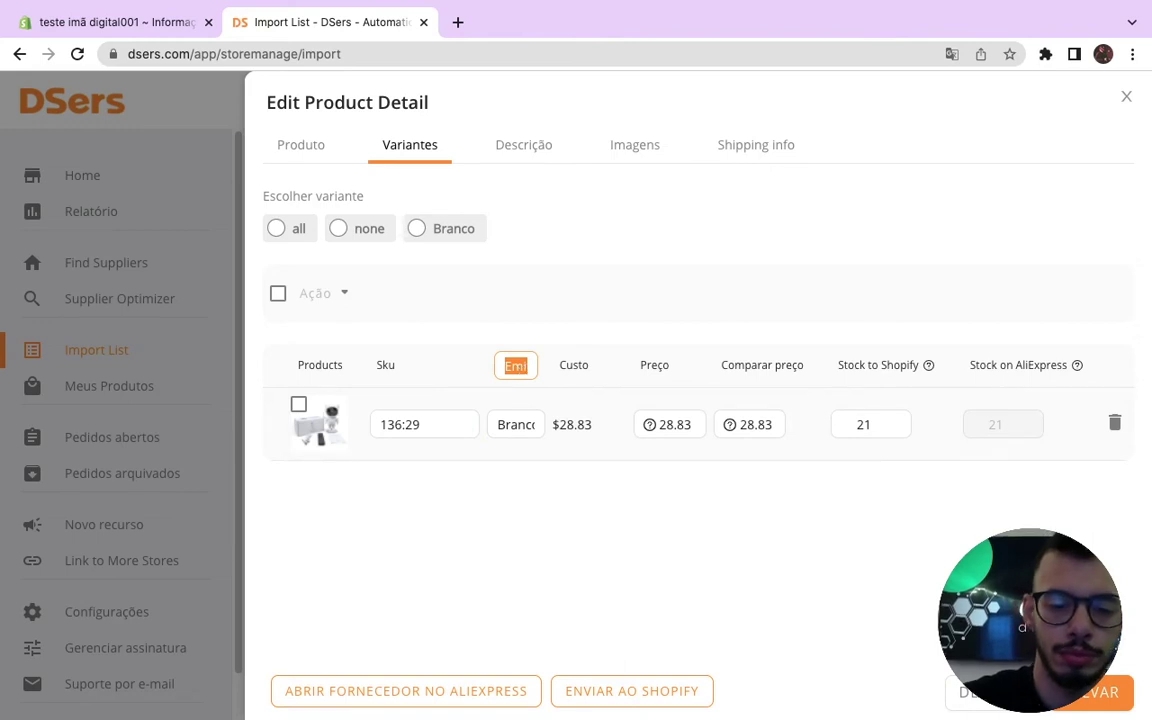
type("Cor")
key("Return")
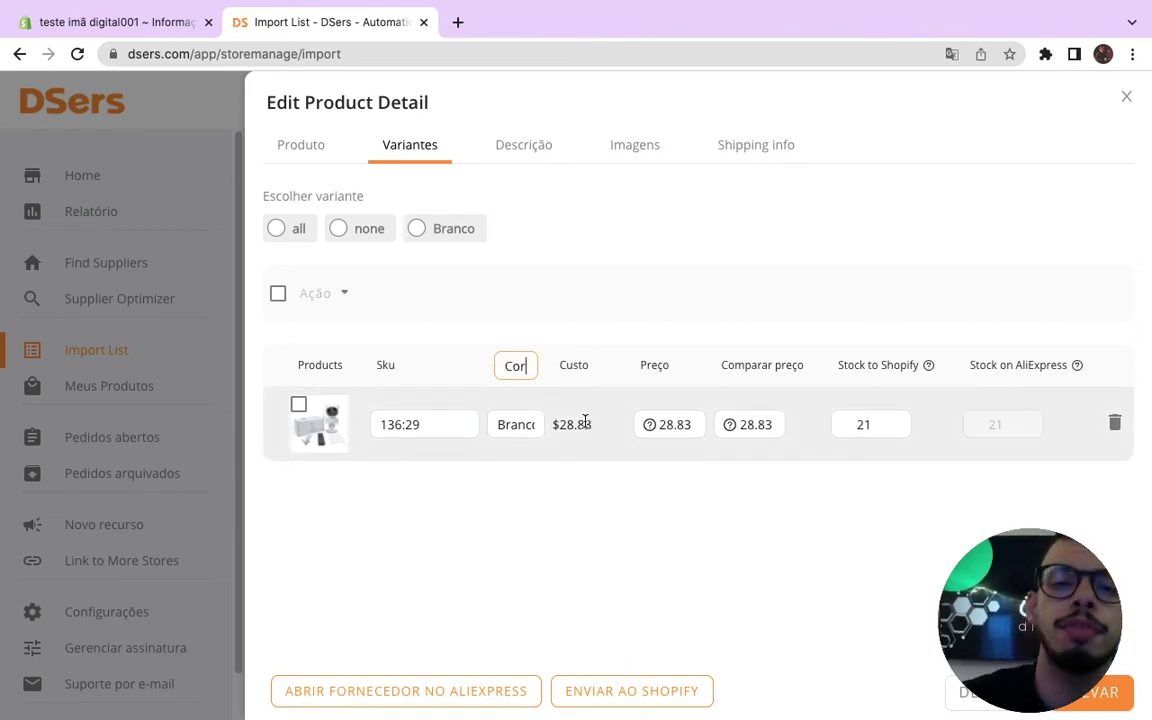
Set the variant's compare-at price to 30.83 and its price to 25.83, and save the product.
double_click(672, 426)
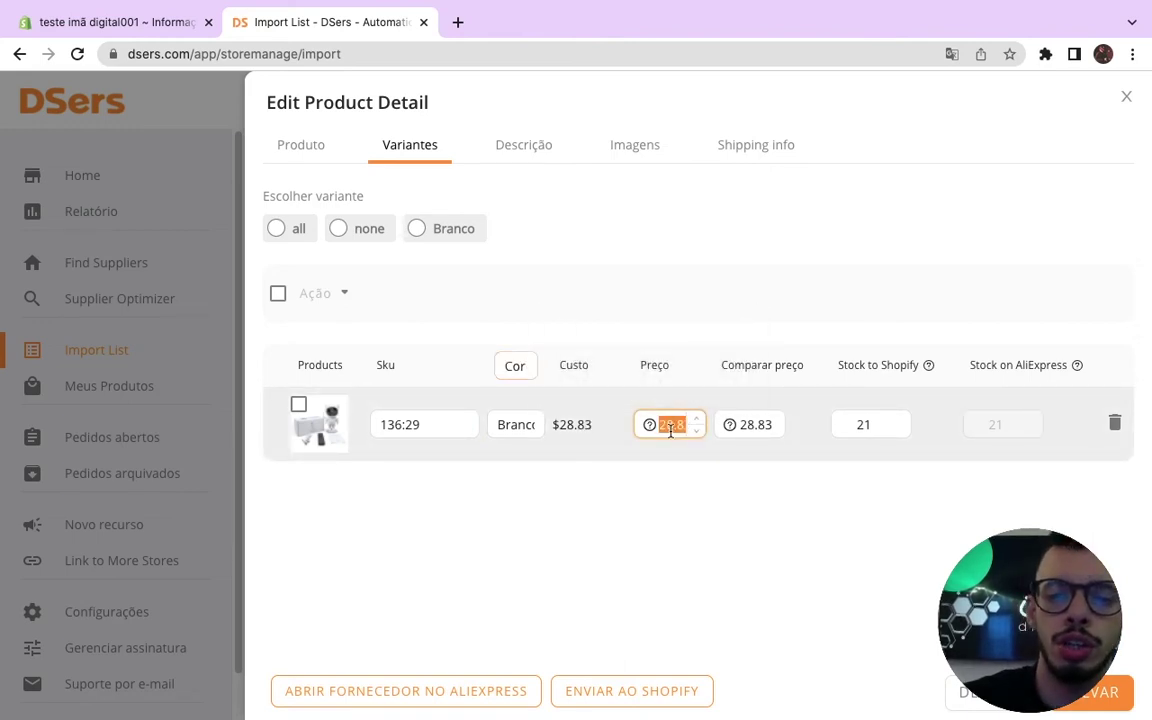
left_click(678, 425)
double_click(679, 425)
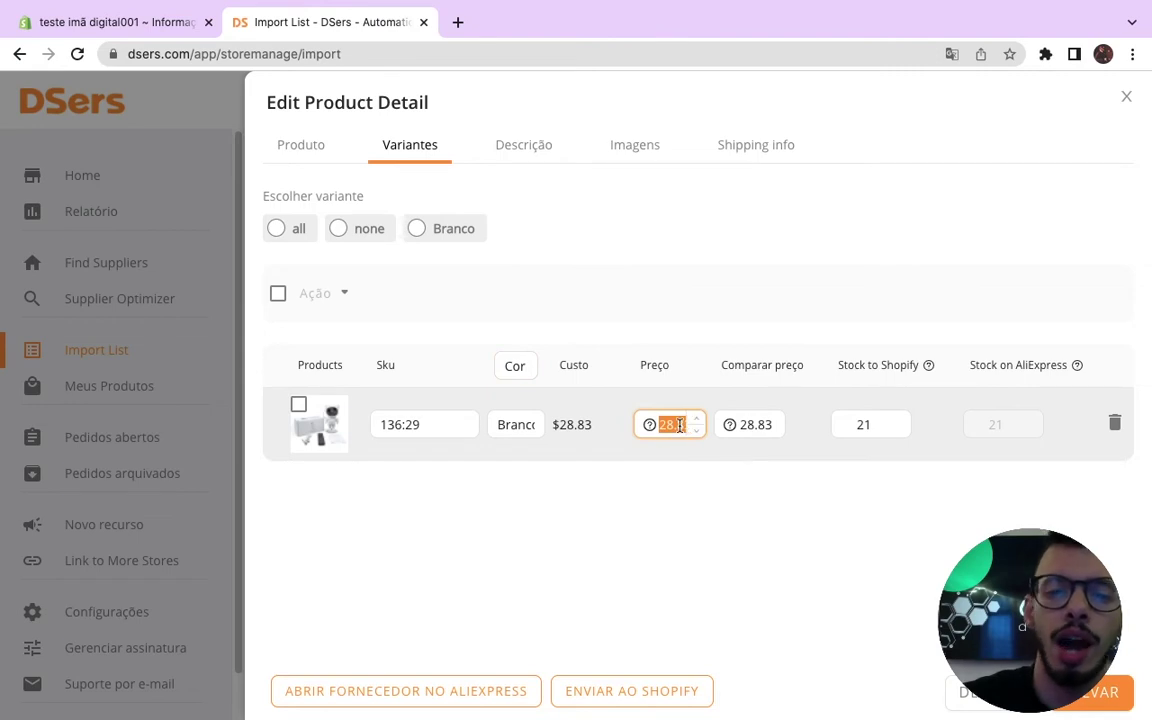
double_click(766, 424)
type("30.83")
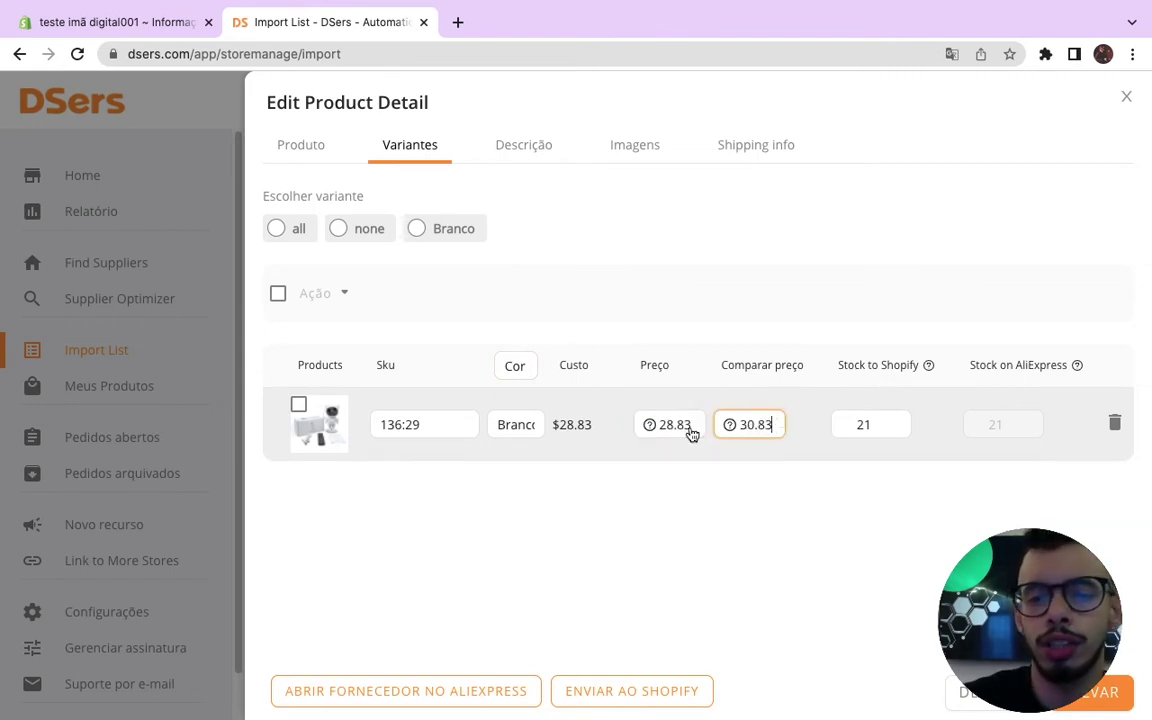
double_click(672, 425)
type("25.83")
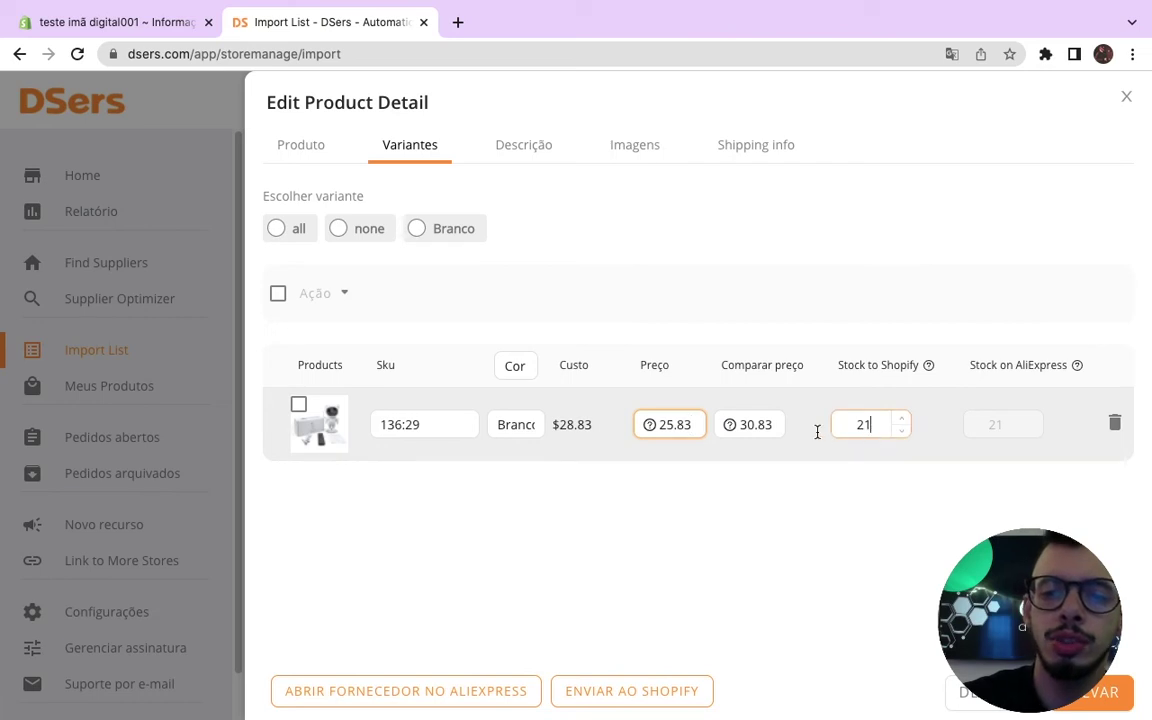
double_click(860, 424)
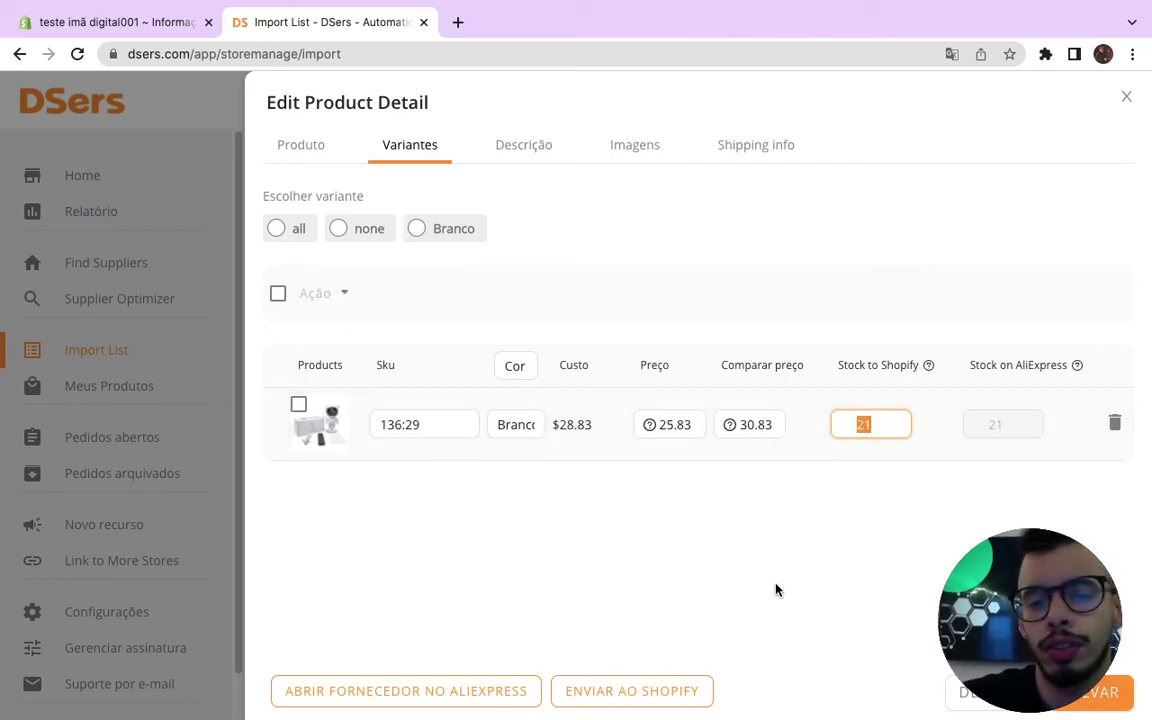
left_click(1105, 695)
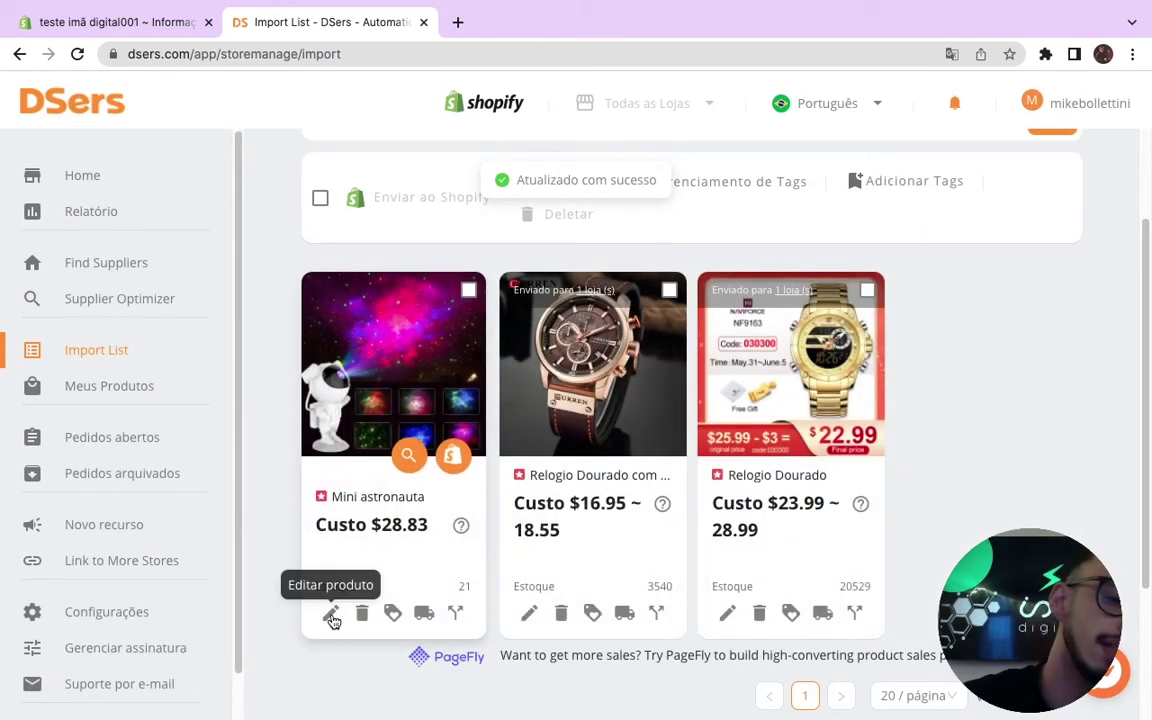
Reopen Mini astronauta and push it to the Shopify store, continuing sales when out of stock and also publishing it to the online store.
left_click(331, 614)
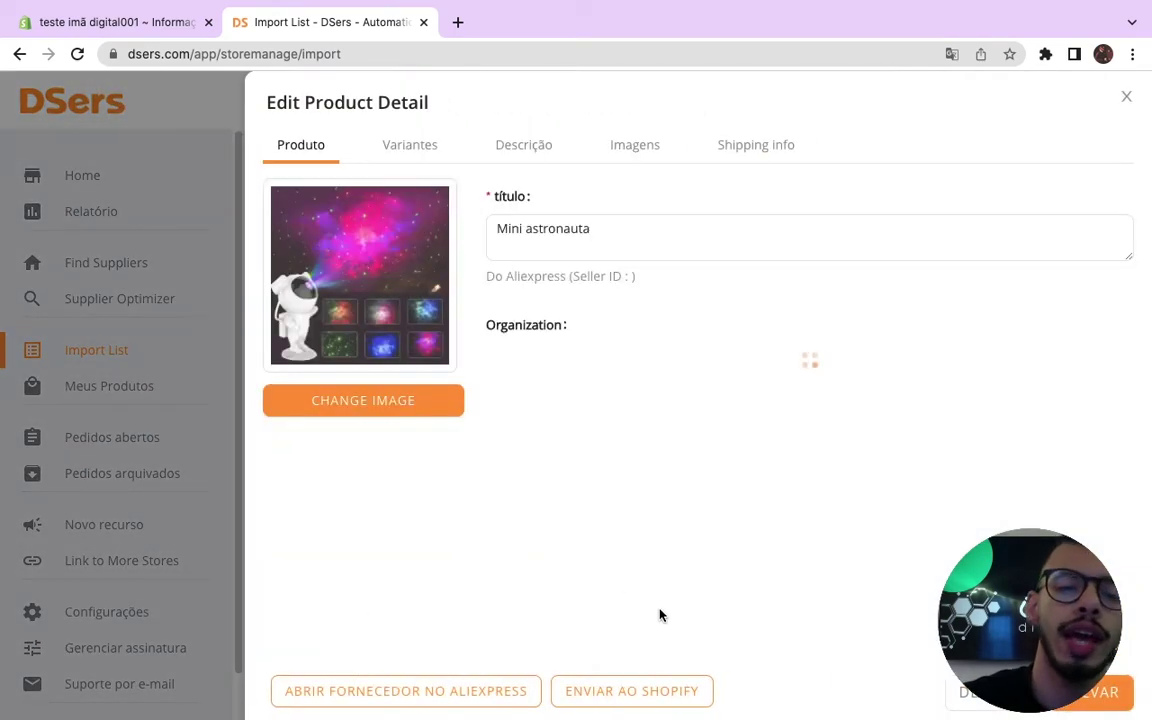
left_click(665, 695)
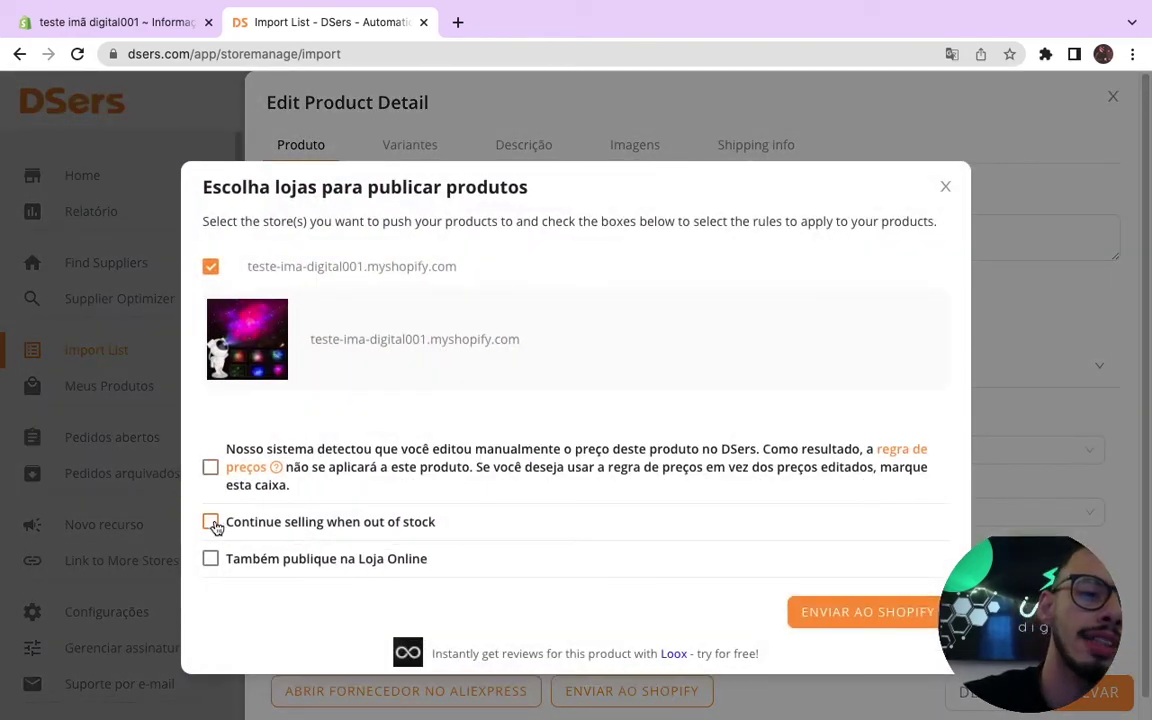
left_click(212, 559)
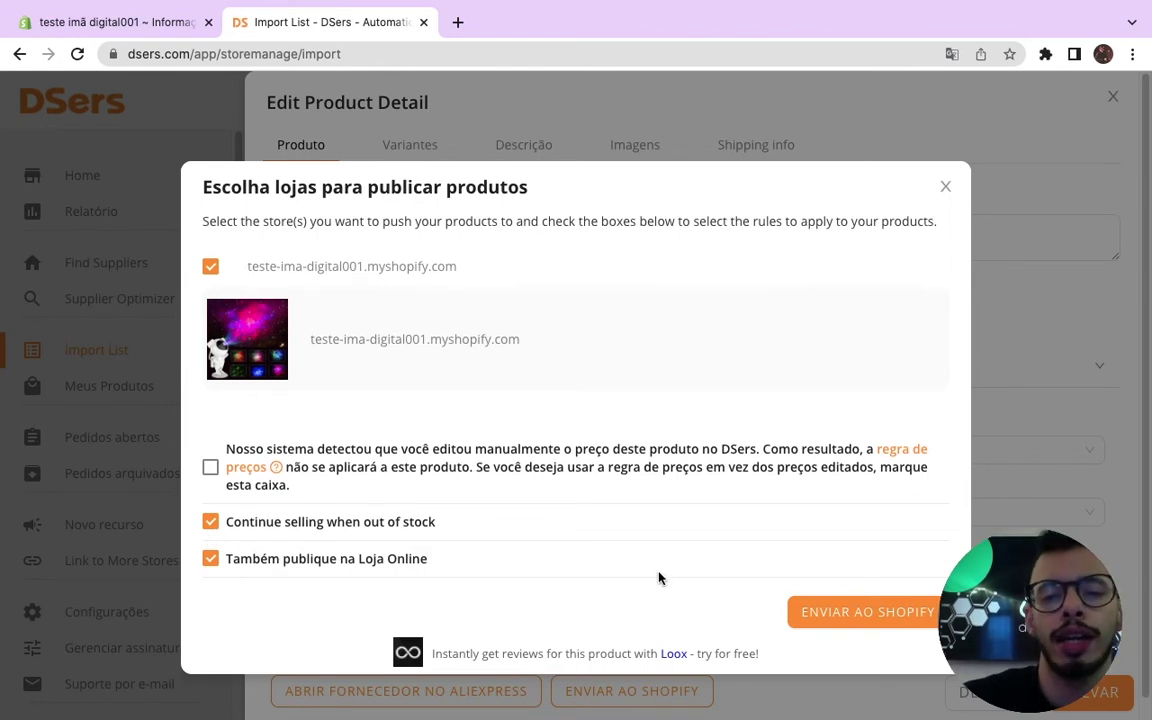
left_click(910, 609)
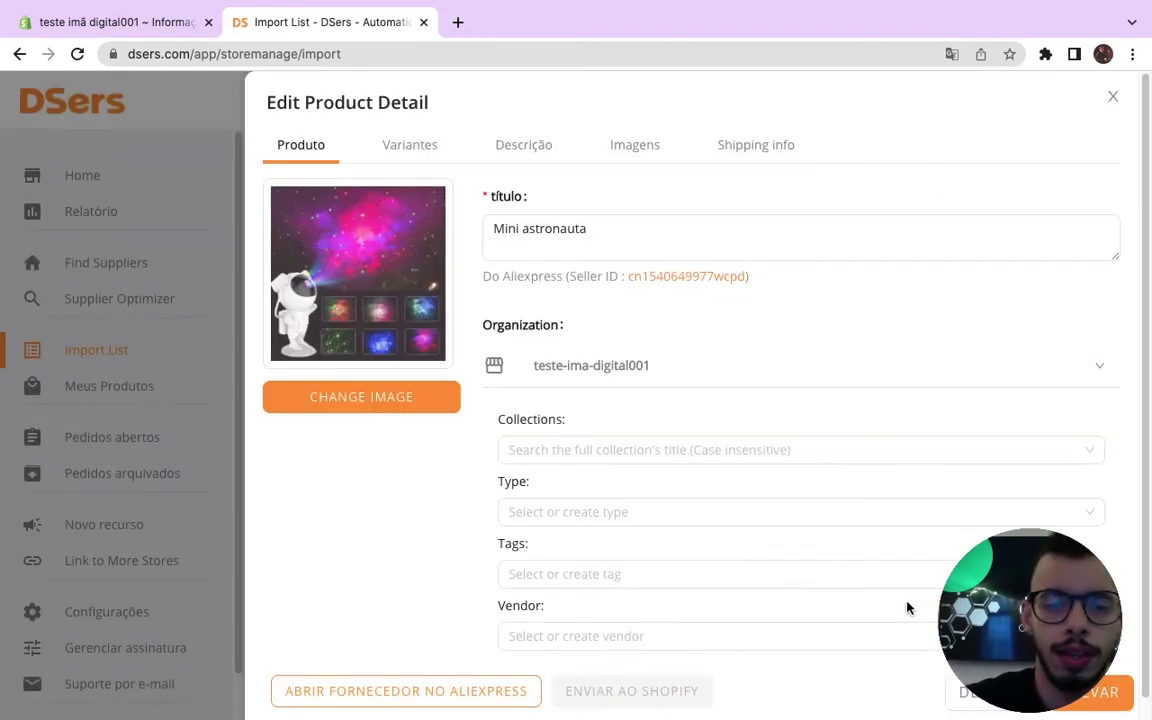
Switch to the Shopify admin, close the settings and open the product list.
left_click(135, 31)
left_click(1122, 120)
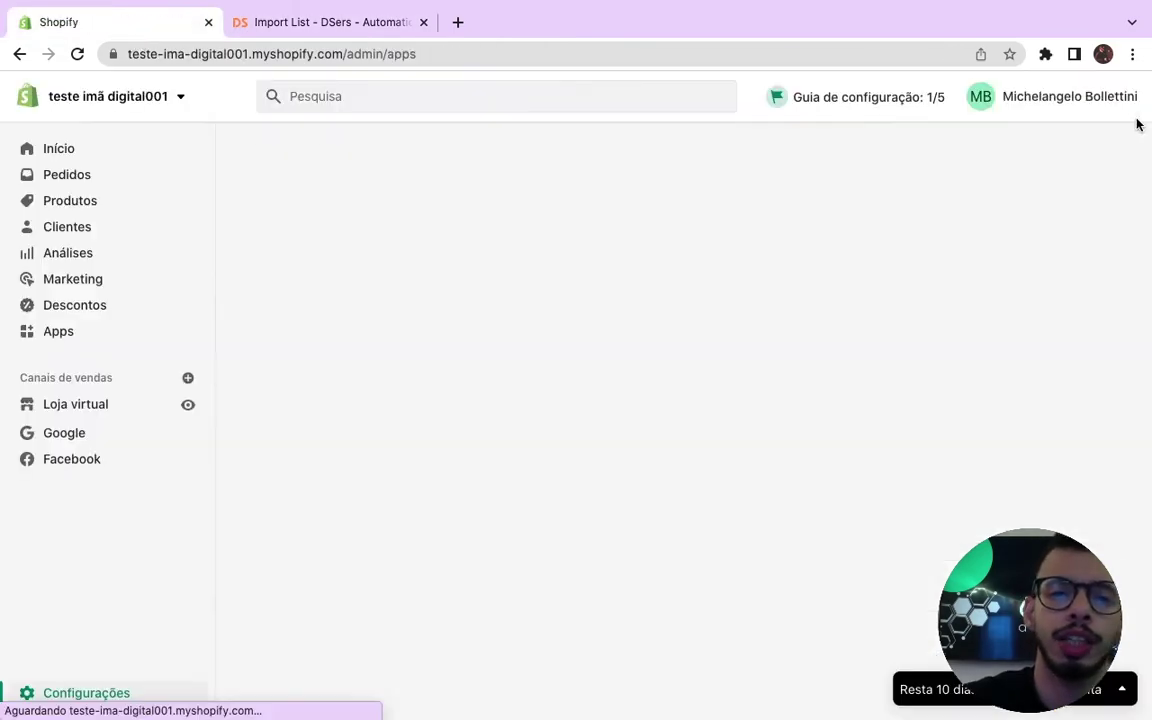
left_click(101, 212)
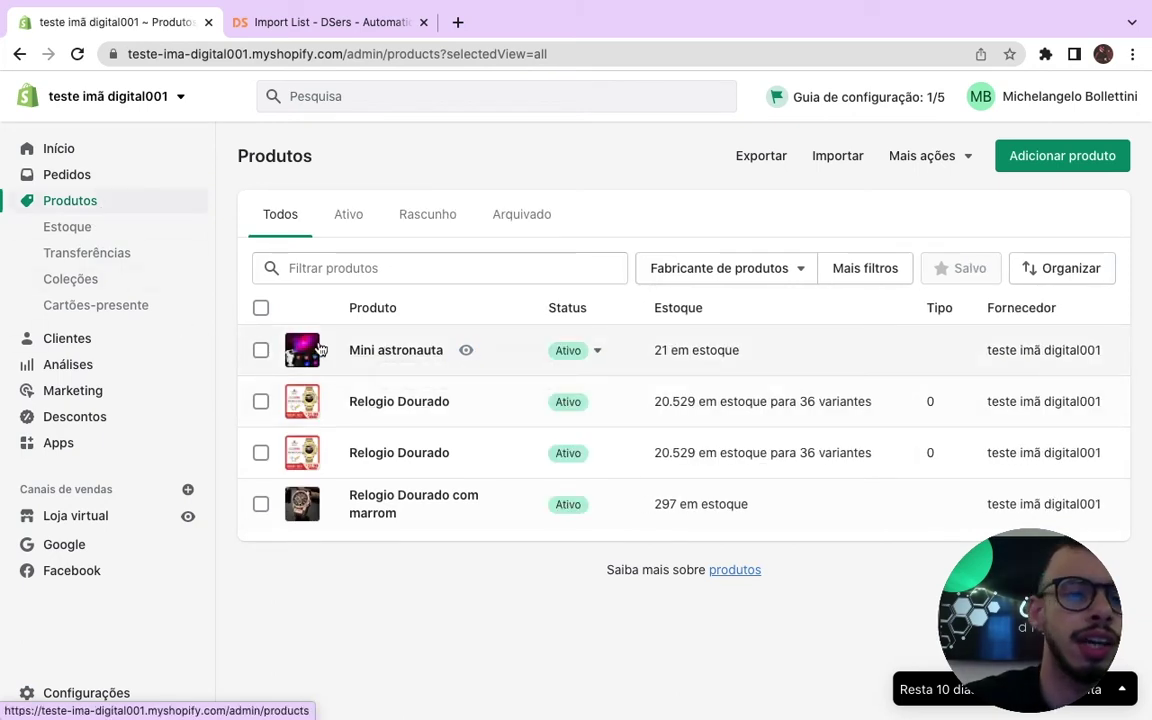
Open the Mini astronauta product and examine its imported description, media, prices and stock settings.
left_click(391, 356)
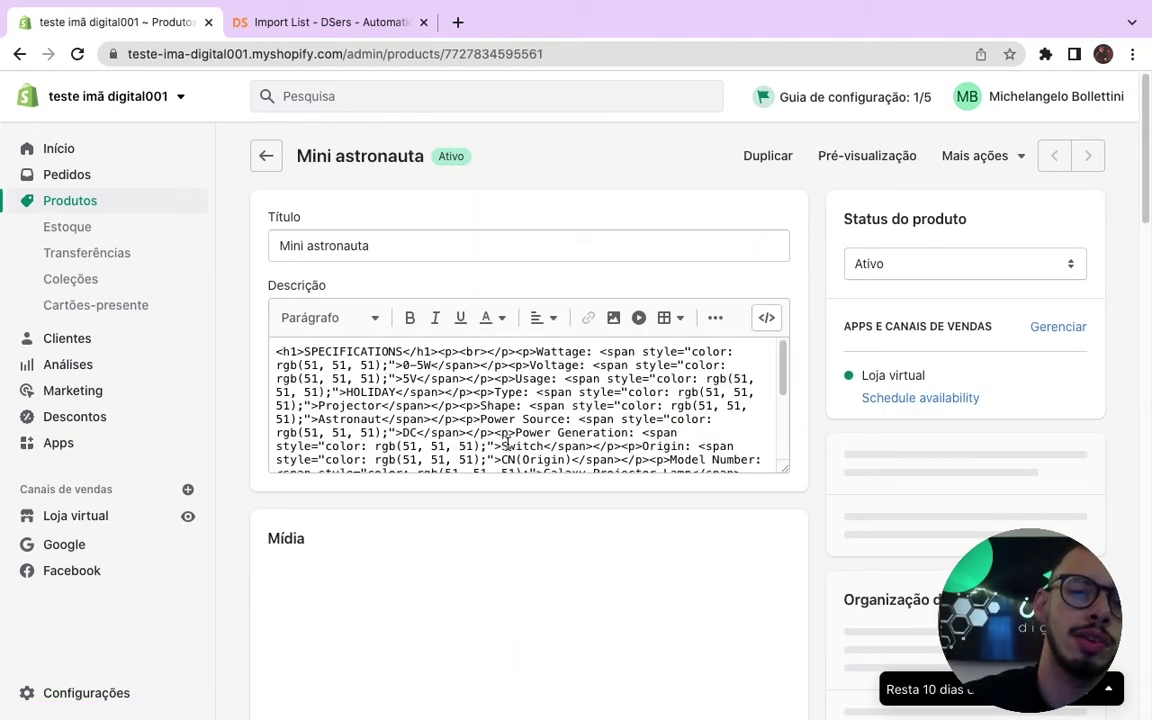
scroll(363, 398, "down", 3)
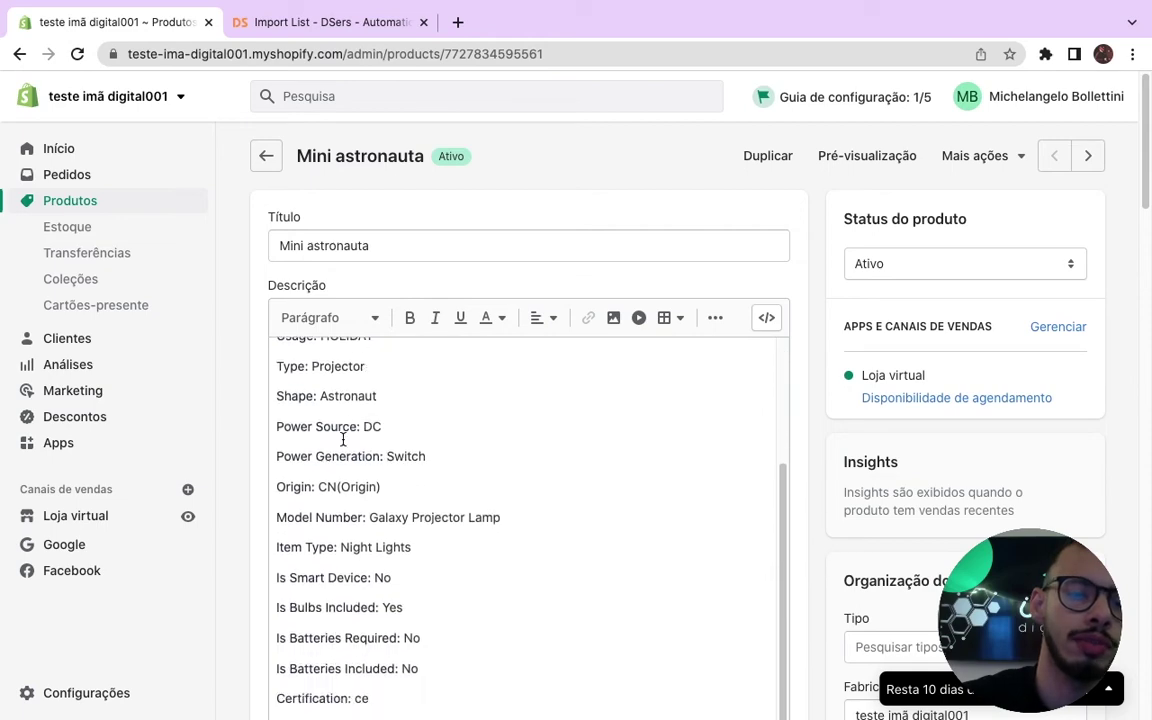
scroll(343, 440, "down", 10)
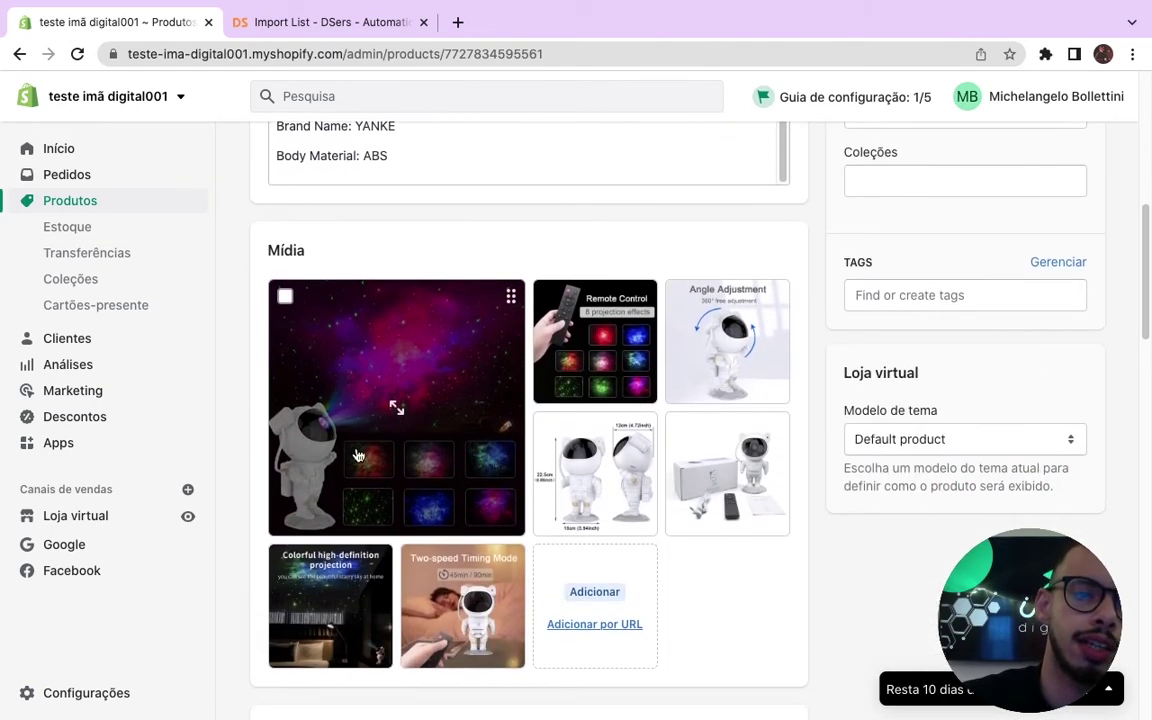
scroll(357, 456, "down", 10)
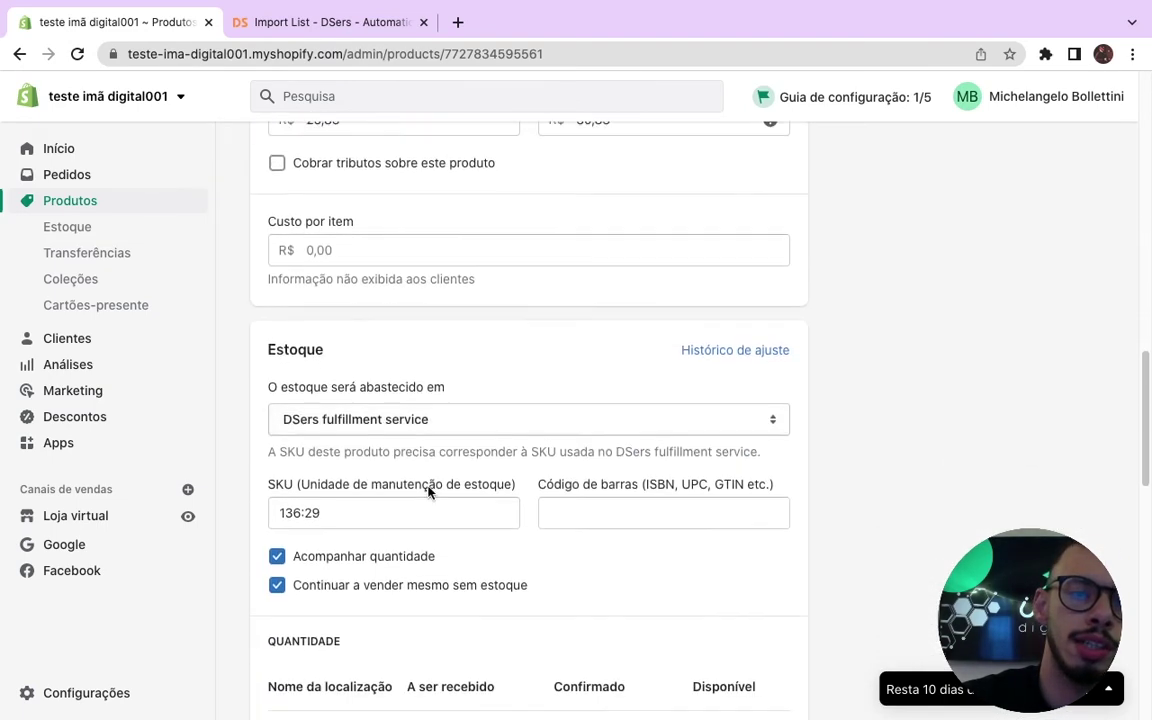
scroll(401, 303, "up", 3)
scroll(640, 350, "down", 2)
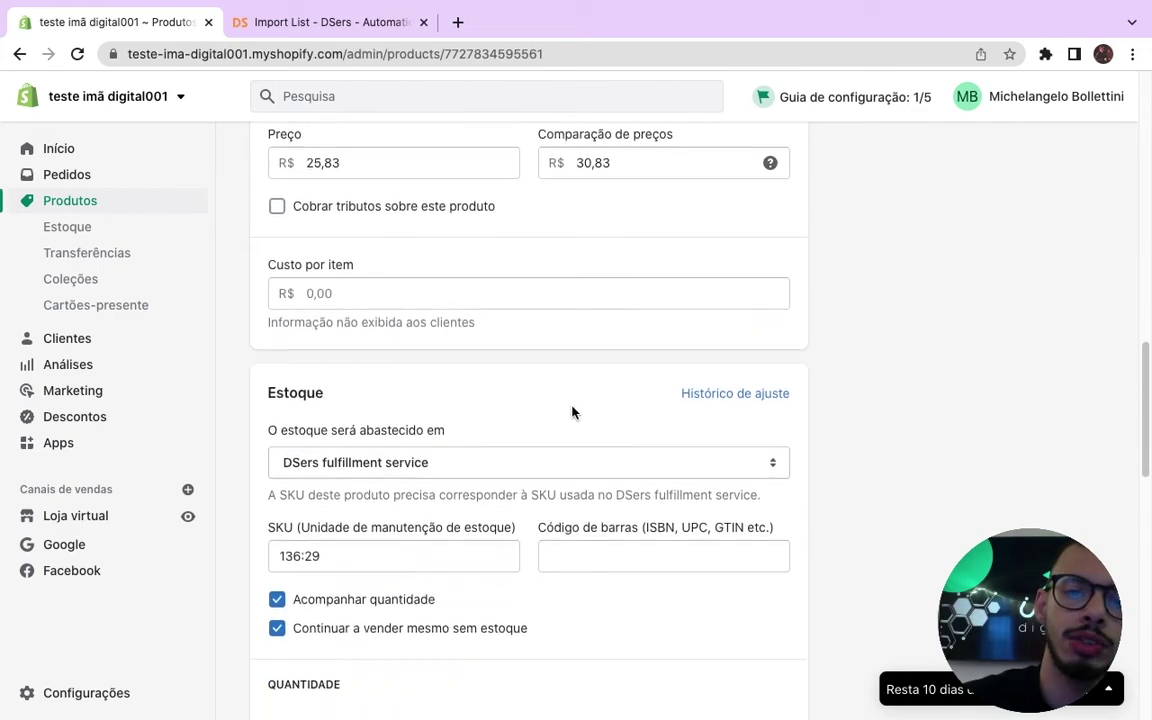
scroll(573, 412, "down", 5)
scroll(568, 411, "up", 5)
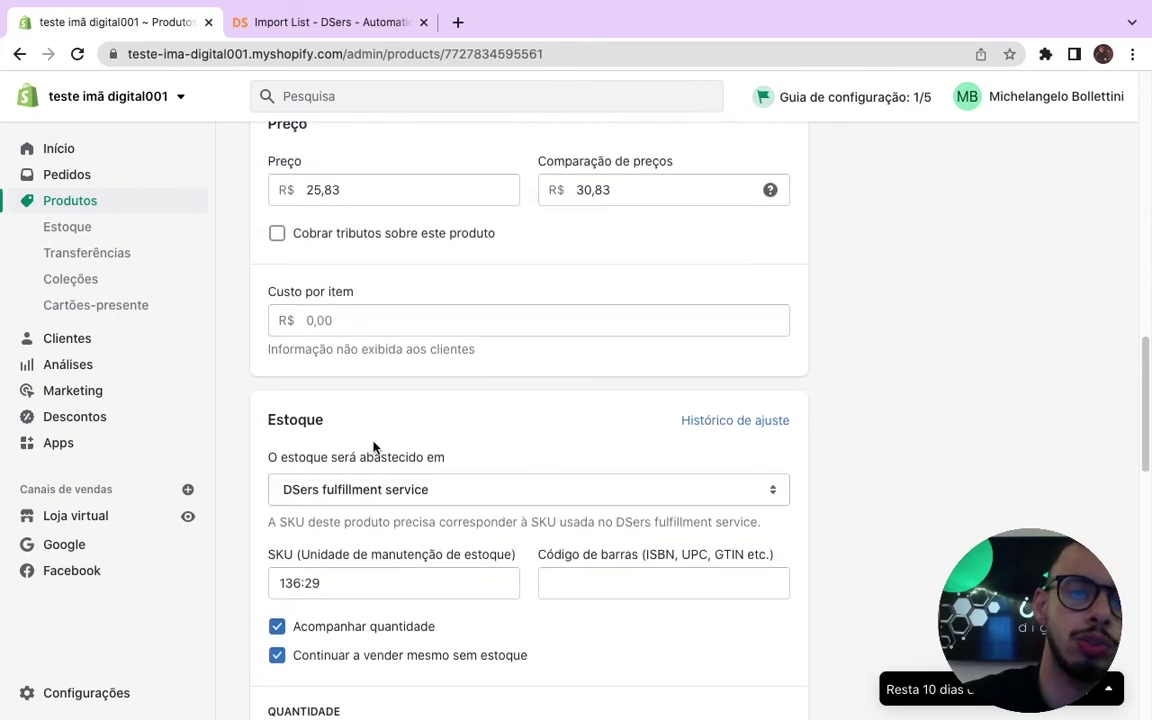
scroll(374, 447, "up", 15)
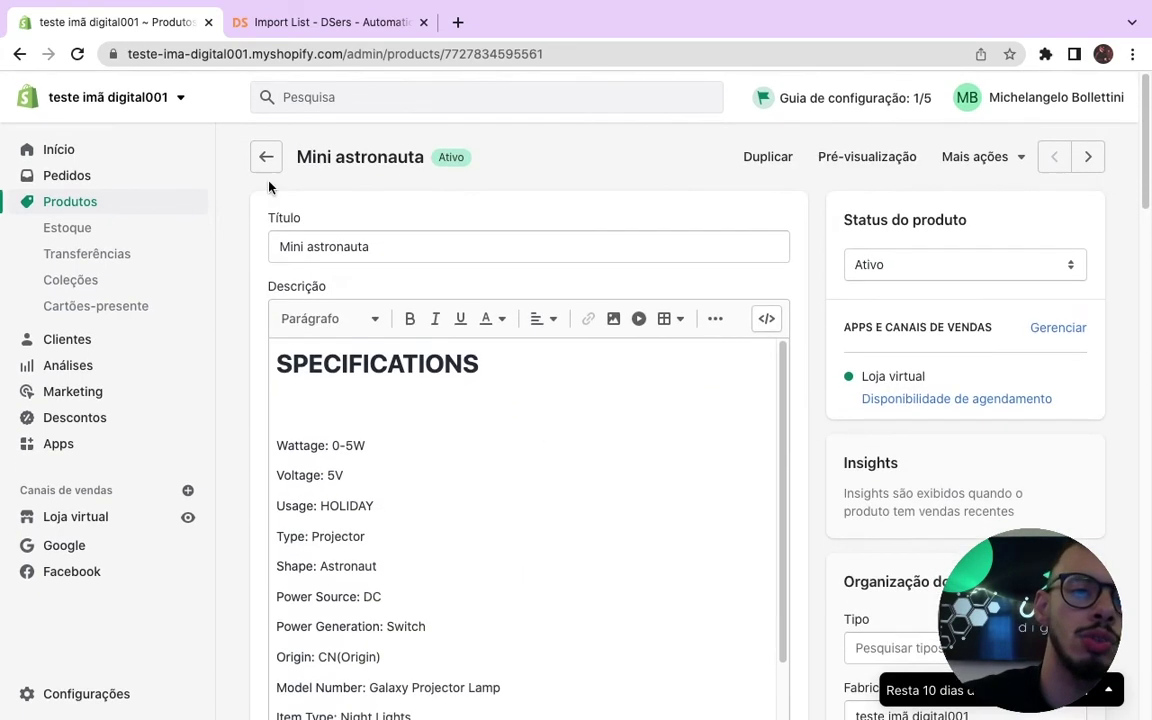
Return to the product list and preview the Mini astronauta page in the online store.
left_click(272, 162)
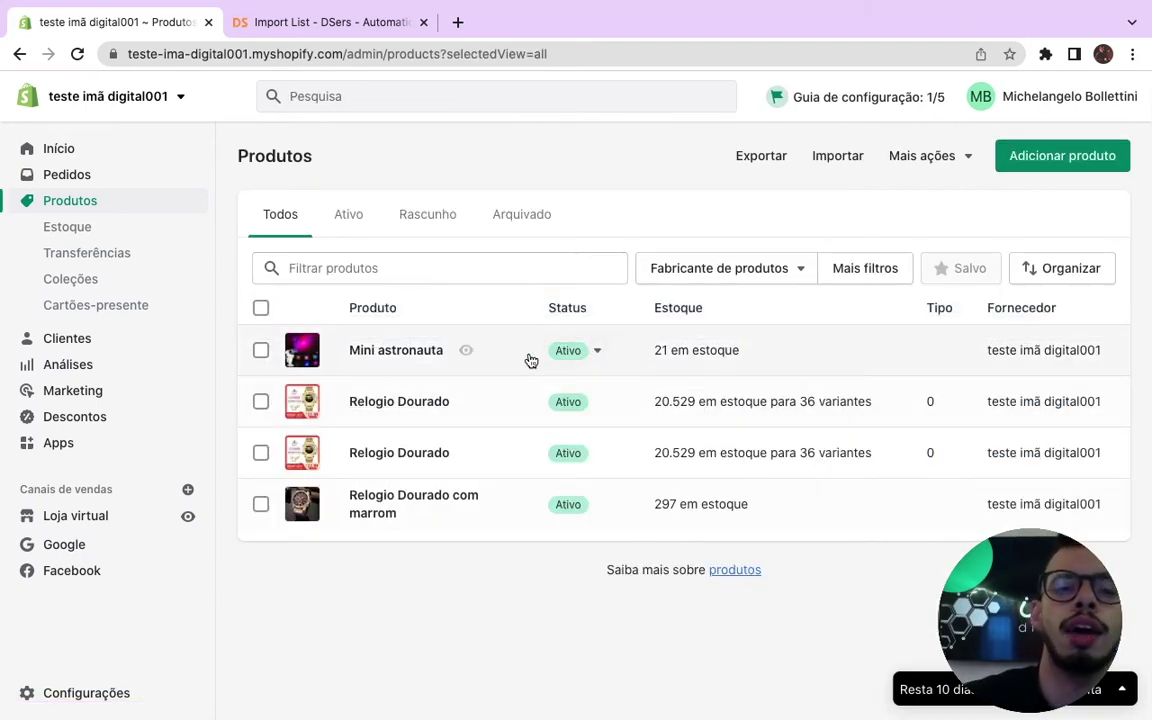
left_click(467, 352)
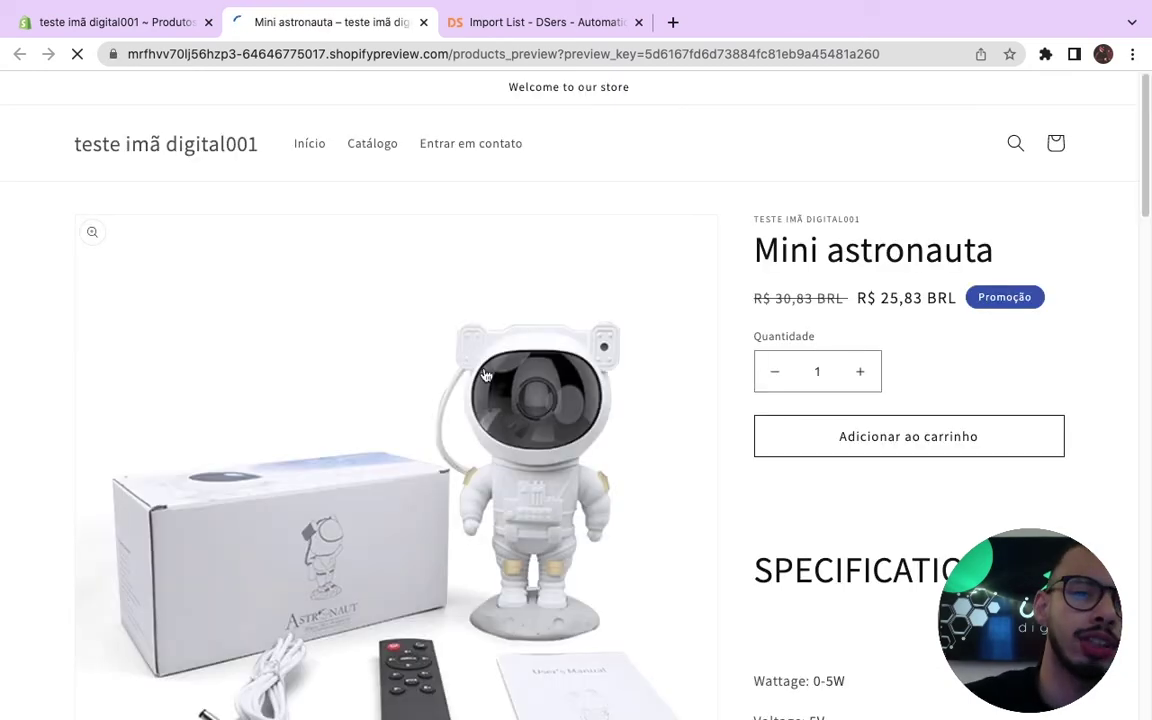
scroll(674, 594, "down", 3)
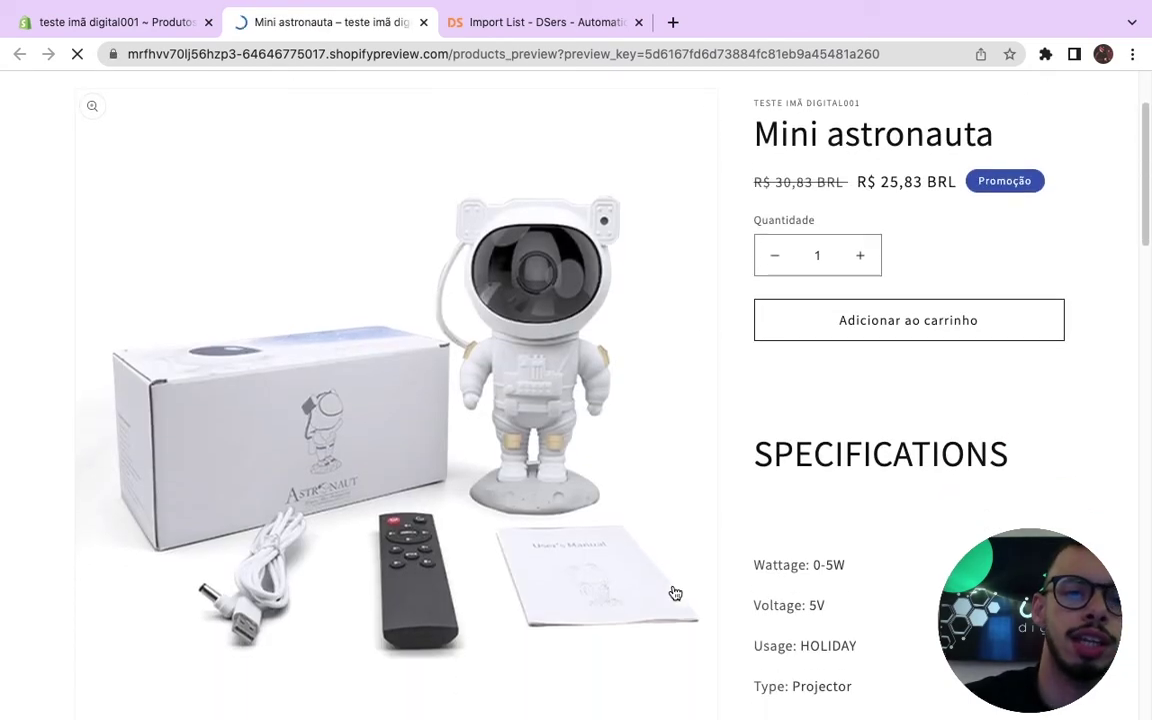
Examine the Mini astronauta store page, from its specifications and images through the sections beneath them.
scroll(857, 607, "down", 15)
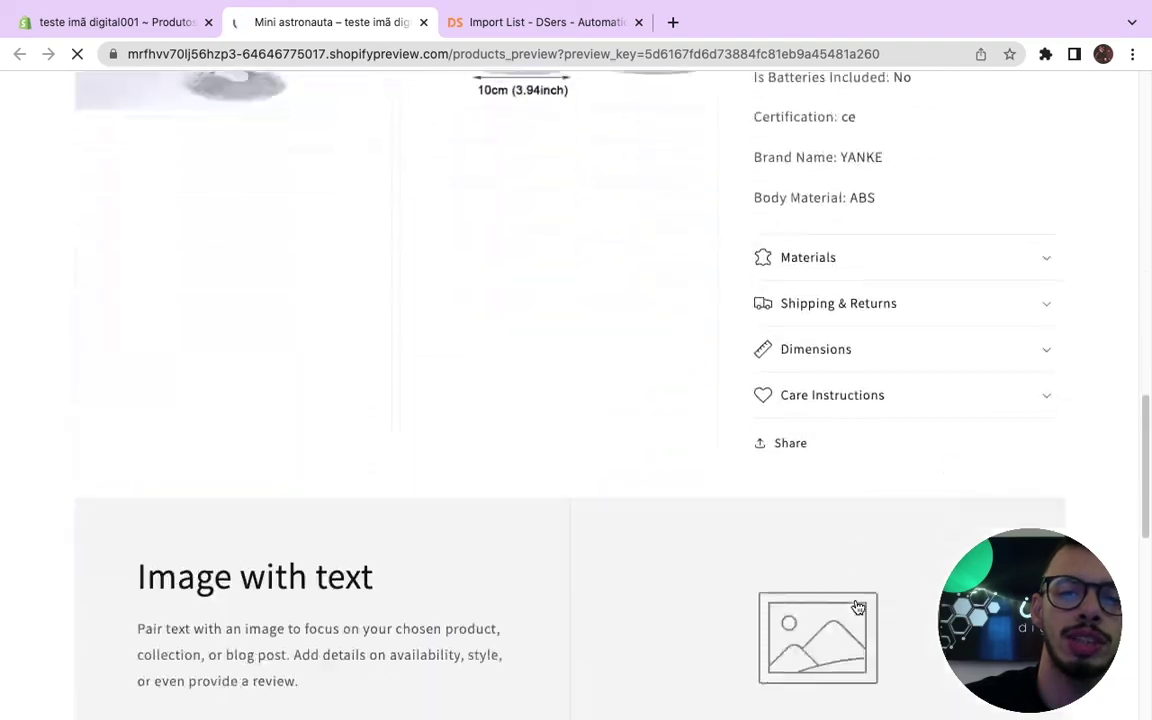
scroll(857, 607, "down", 7)
scroll(770, 538, "up", 15)
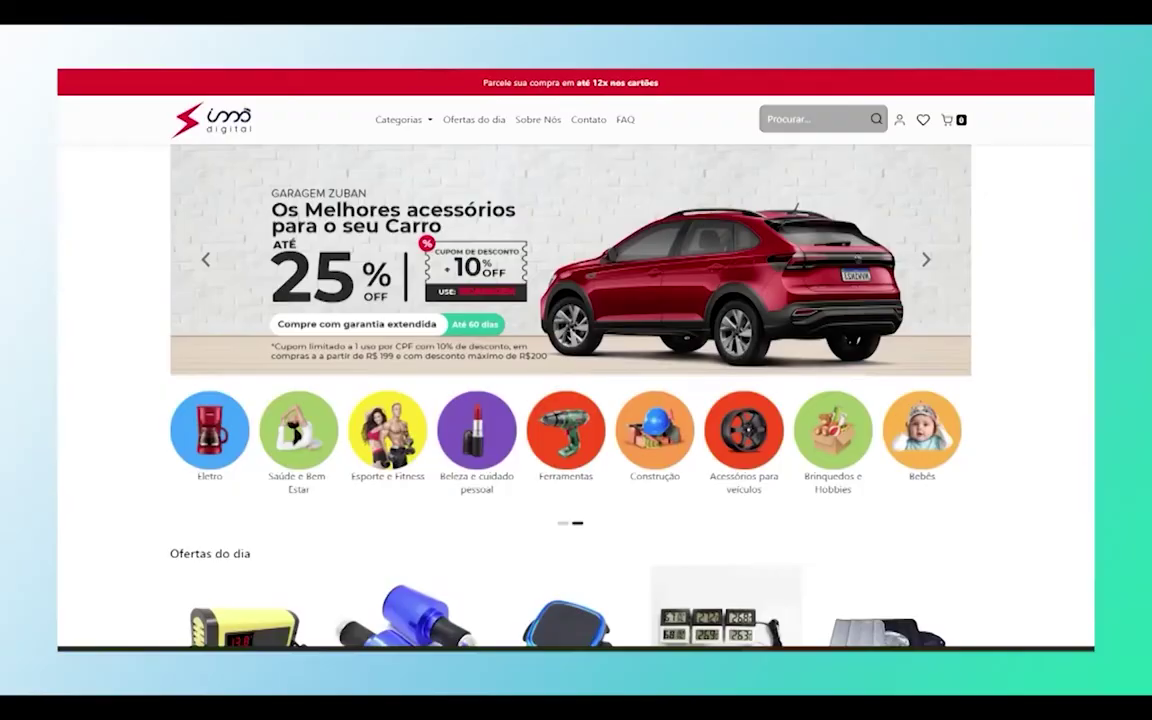
left_click(926, 259)
scroll(972, 244, "down", 7)
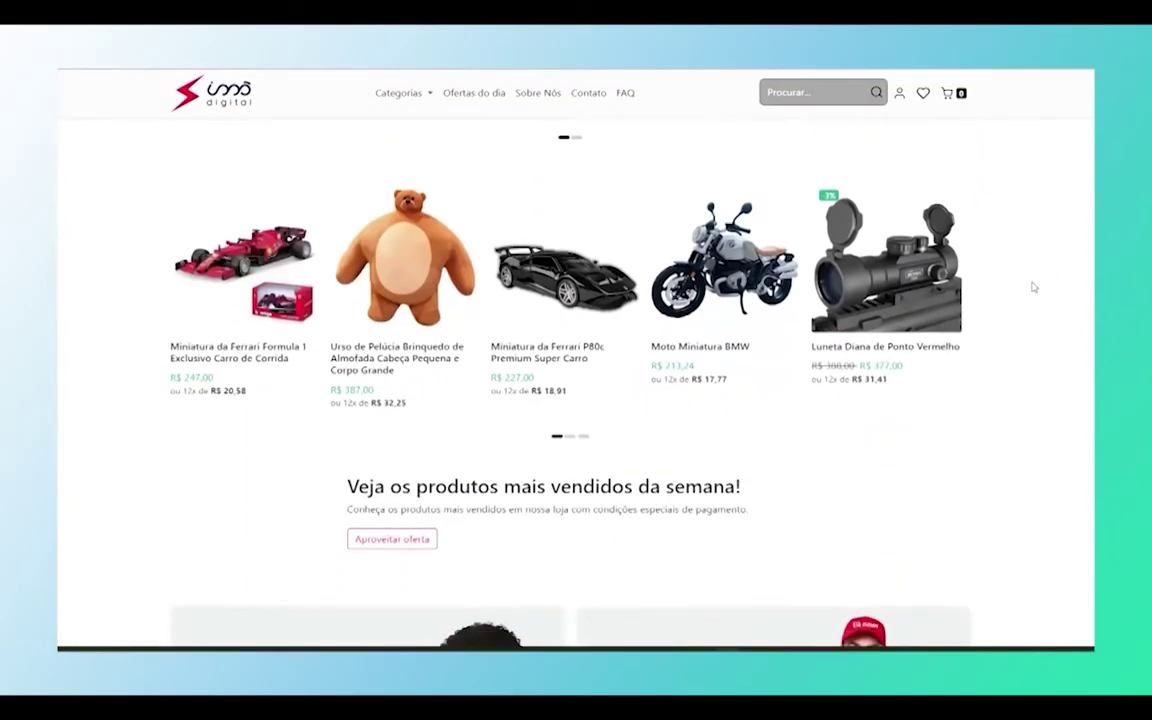
scroll(1034, 287, "down", 10)
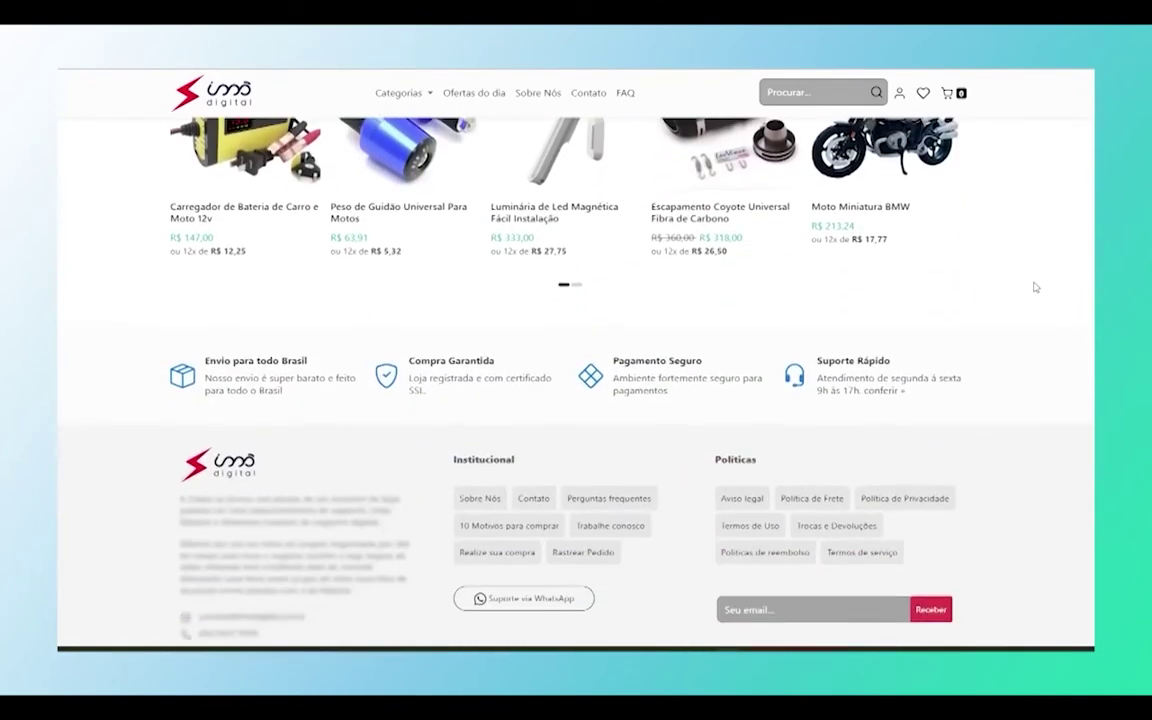
scroll(1035, 287, "down", 4)
scroll(1035, 287, "up", 1)
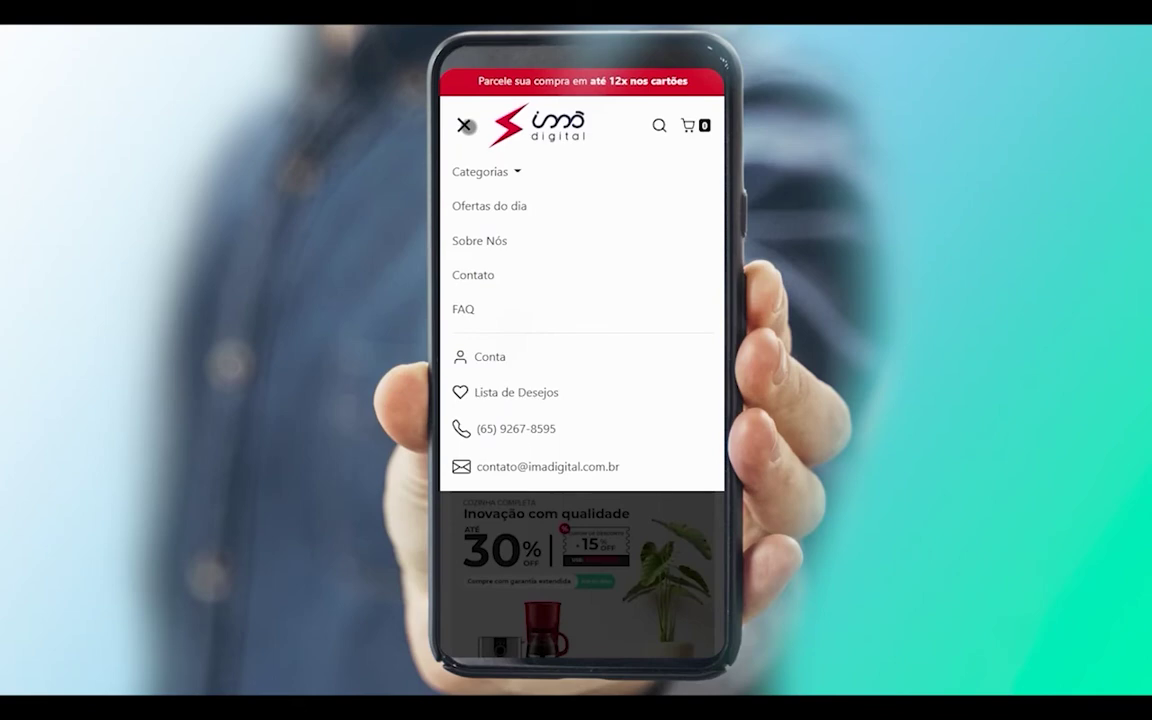
left_click(466, 125)
scroll(660, 258, "down", 3)
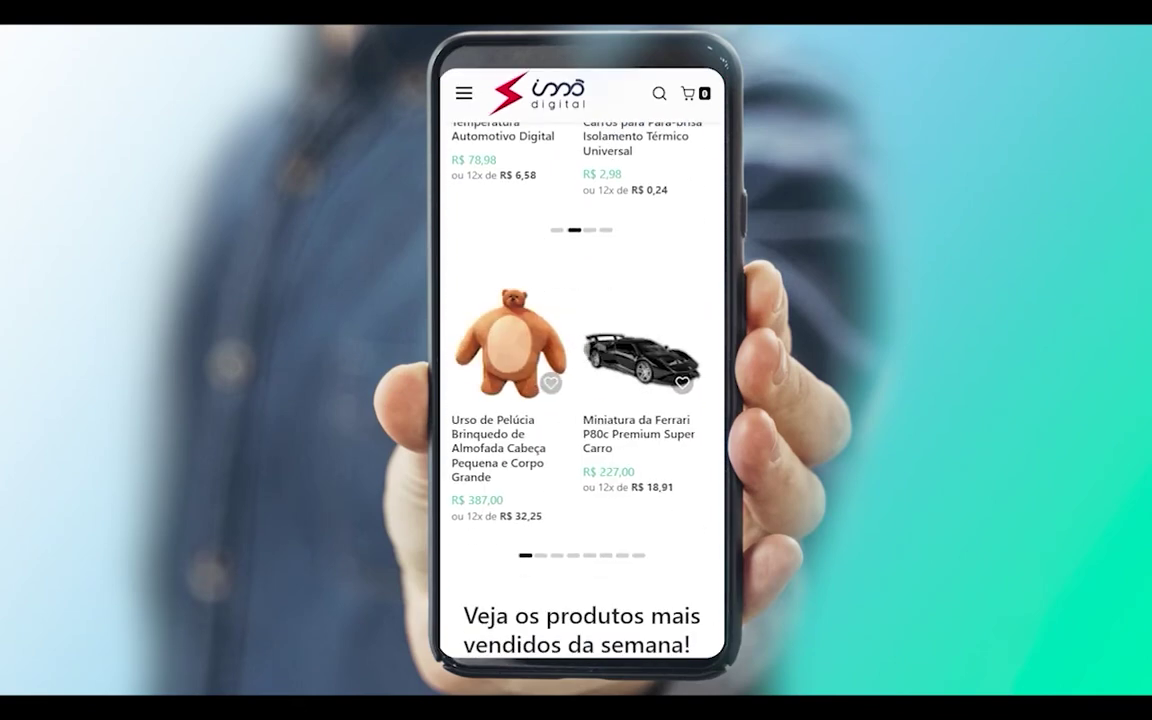
scroll(633, 352, "down", 10)
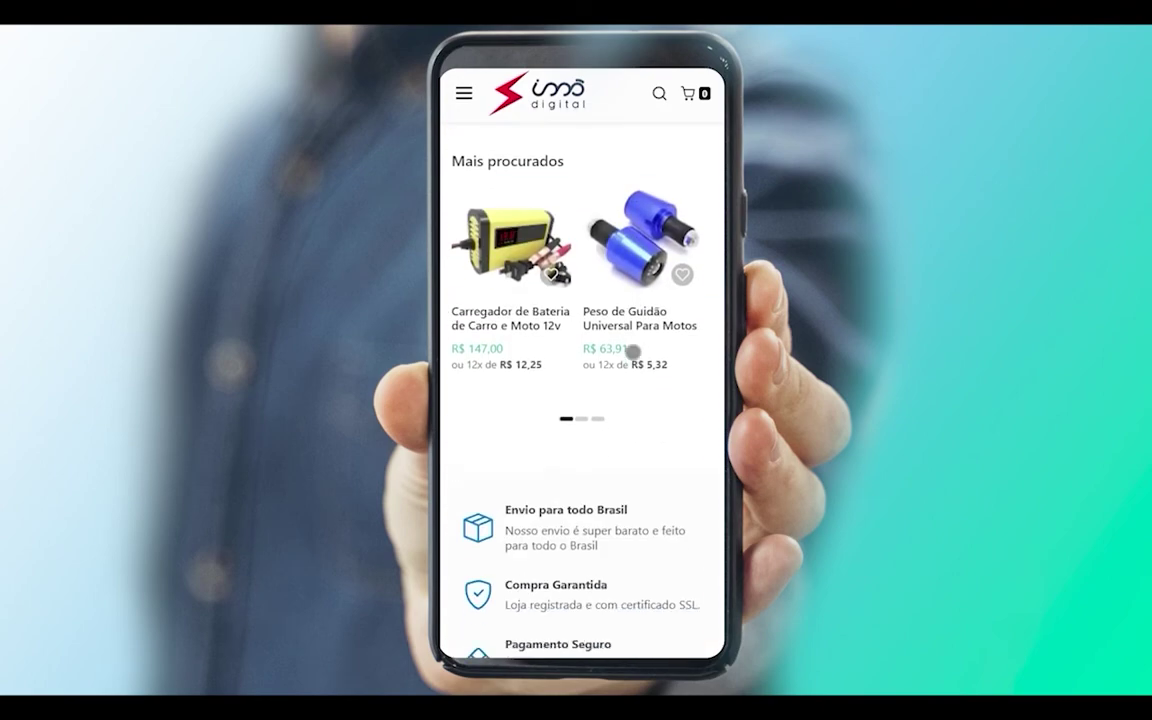
scroll(633, 352, "down", 5)
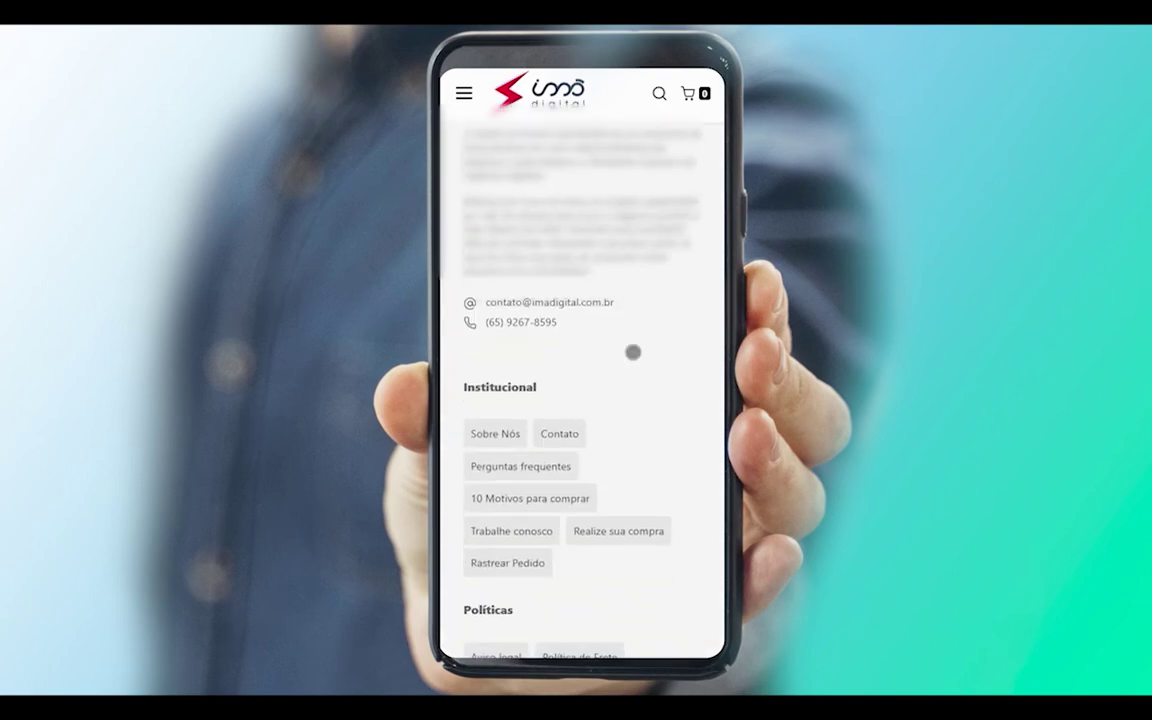
left_click(627, 463)
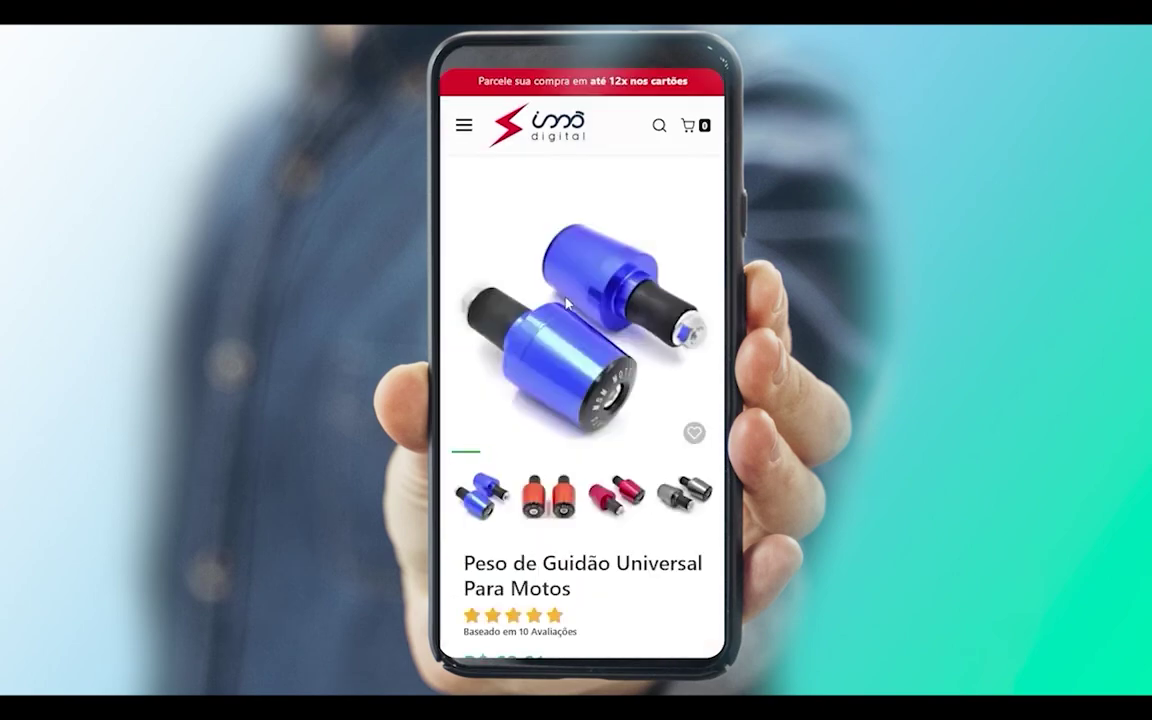
scroll(576, 300, "down", 5)
scroll(576, 296, "up", 3)
scroll(628, 296, "down", 1)
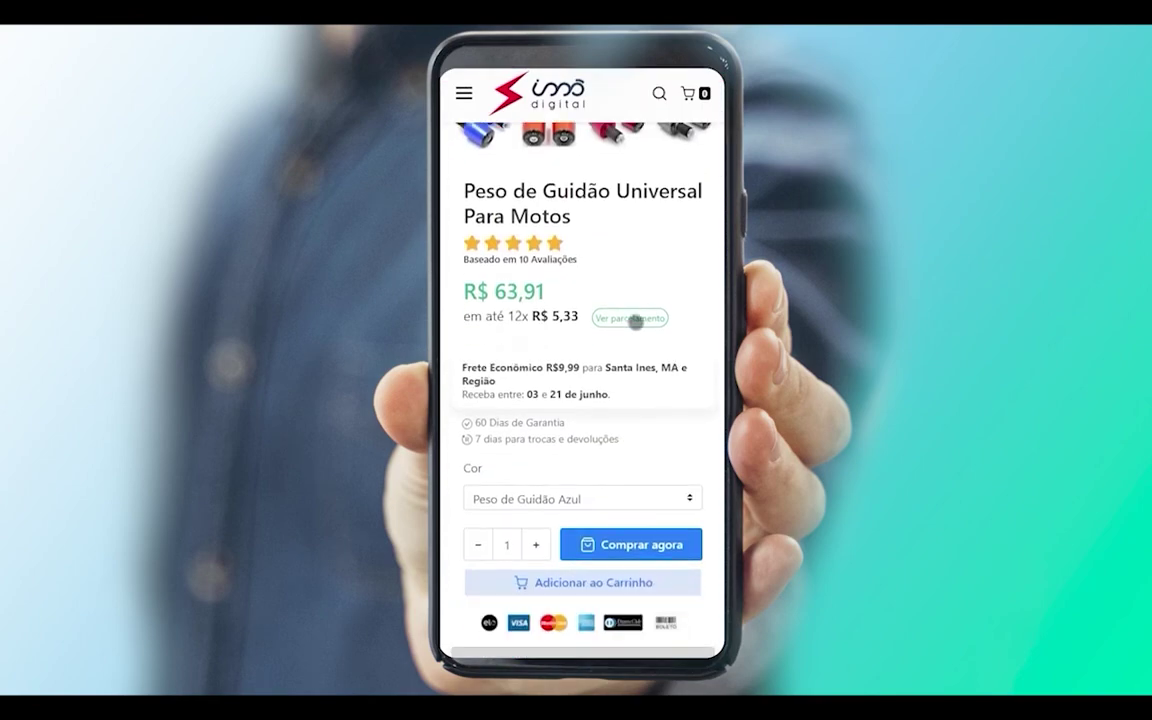
left_click(633, 320)
key("Escape")
scroll(641, 368, "up", 2)
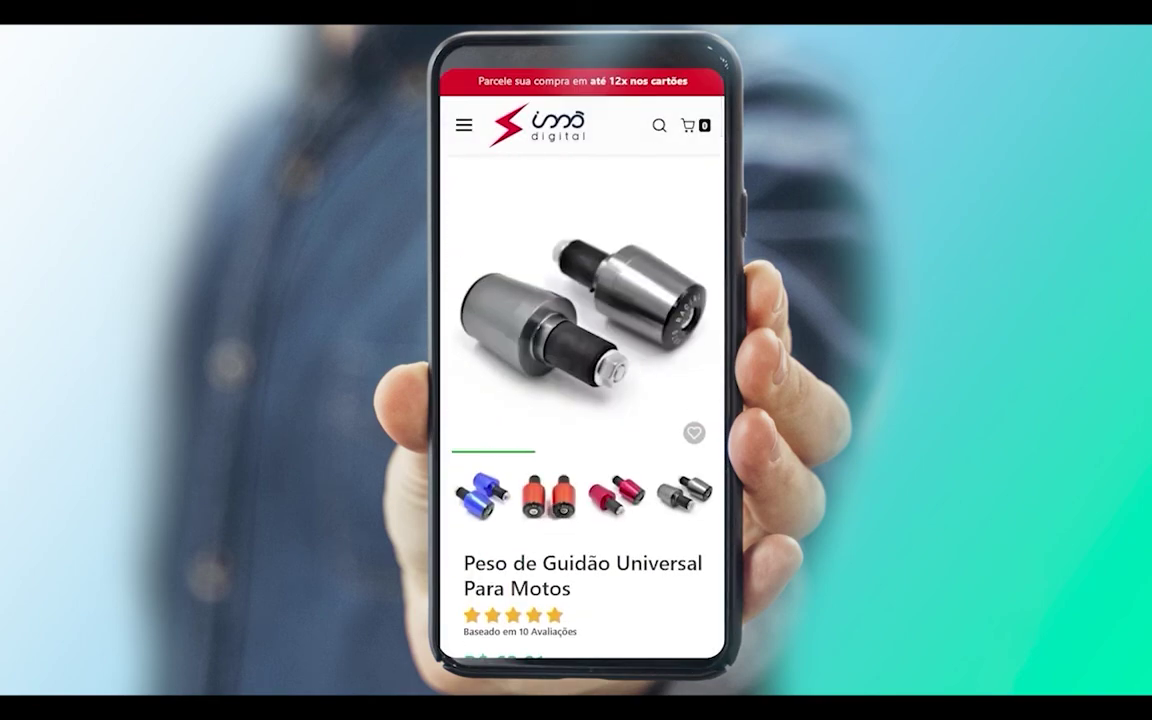
scroll(646, 457, "down", 2)
left_click(630, 465)
left_click(700, 93)
scroll(584, 419, "down", 10)
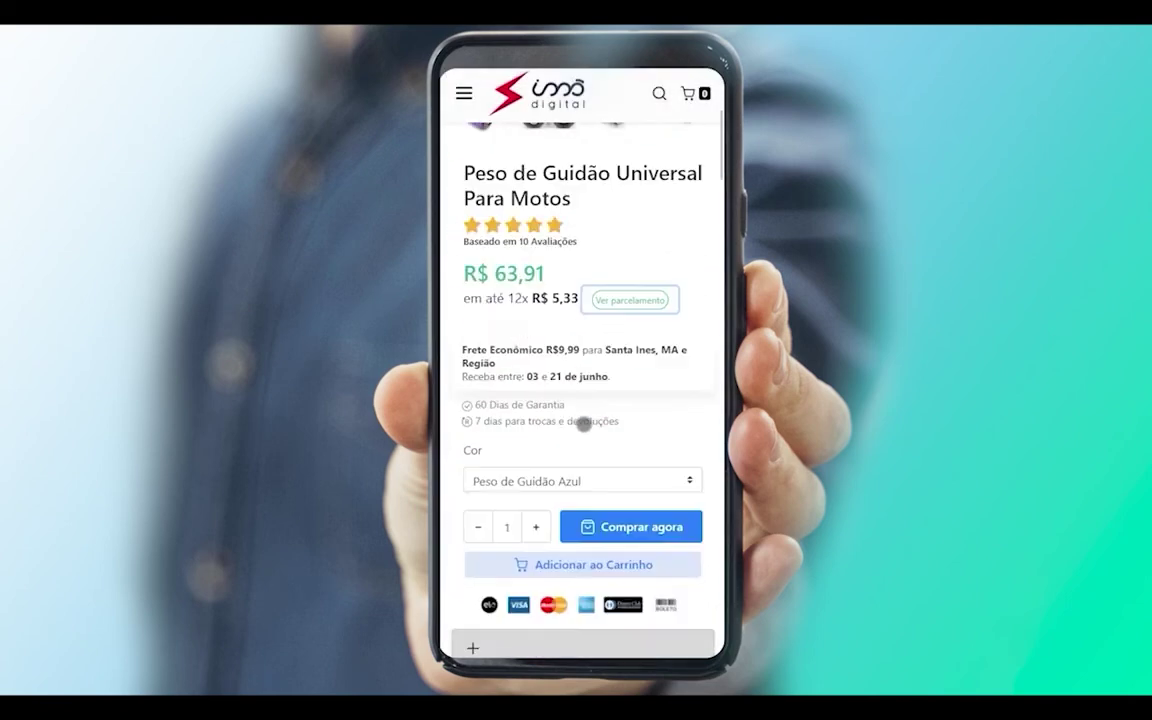
scroll(529, 345, "up", 3)
left_click(494, 300)
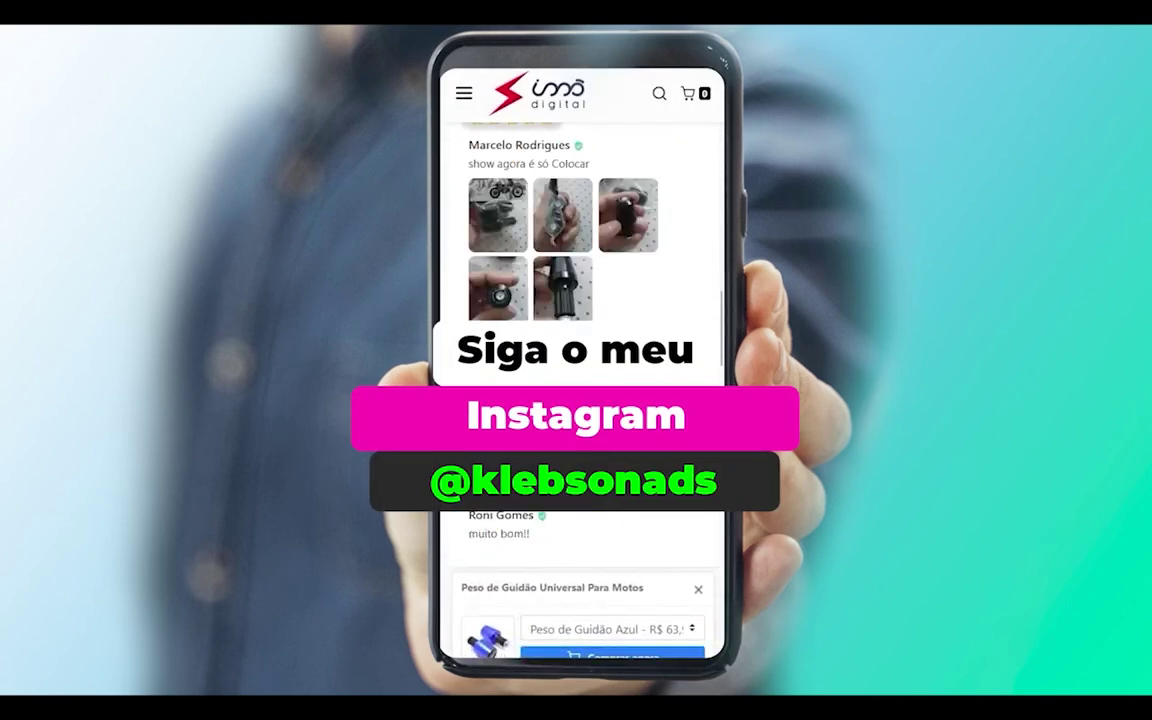